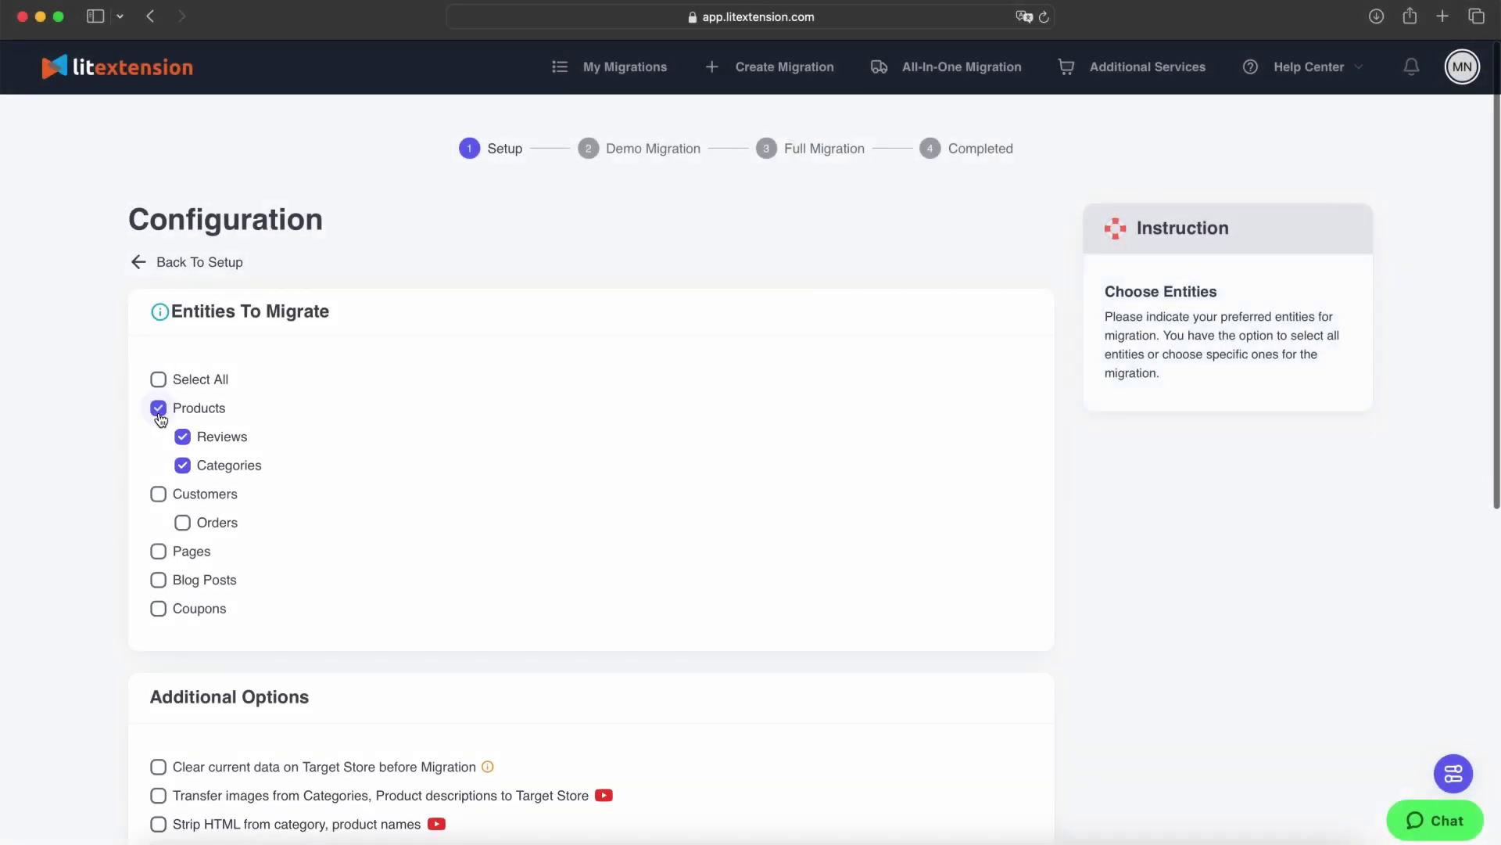
Include Customers and enable Clear data, Transfer images, Preserve Order IDs, Strip HTML, 301 redirects and Smart Collections.
left_click(158, 494)
scroll(166, 382, "down", 5)
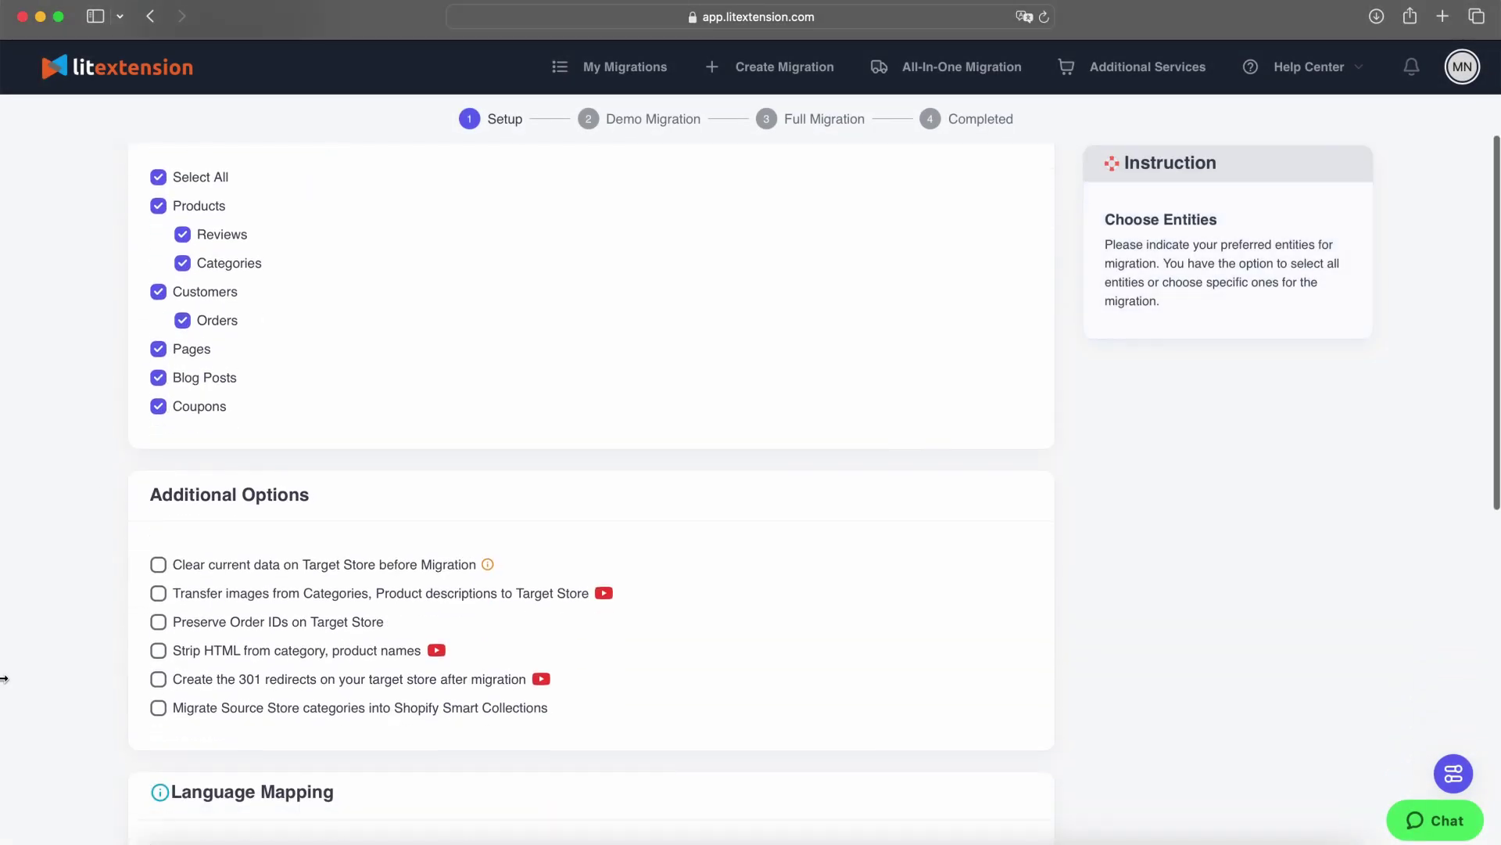
left_click(158, 360)
left_click(158, 389)
left_click(158, 417)
left_click(158, 447)
left_click(158, 475)
left_click(158, 504)
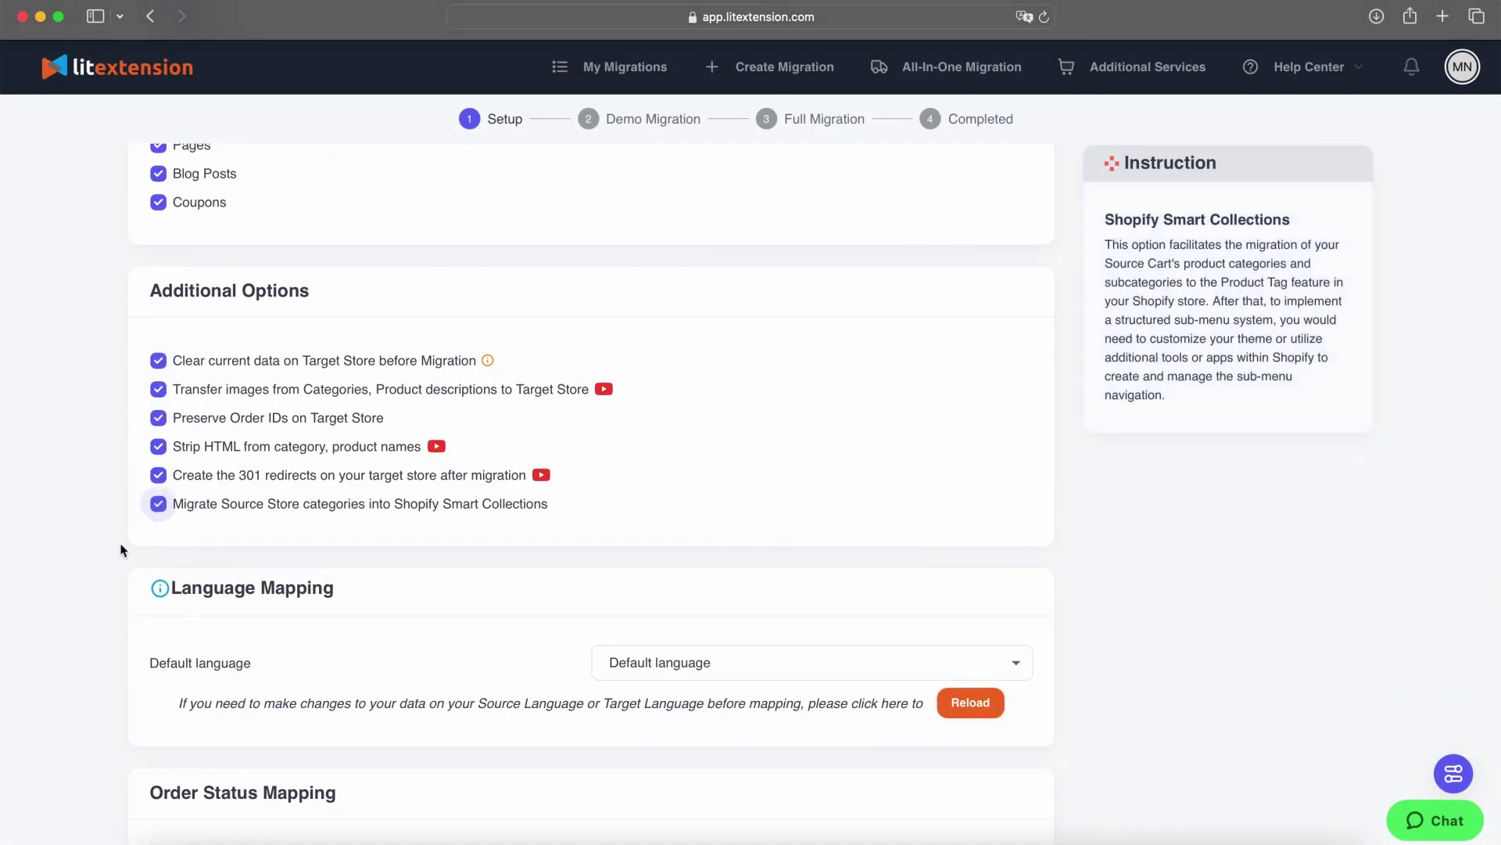
scroll(101, 566, "down", 3)
scroll(359, 485, "down", 2)
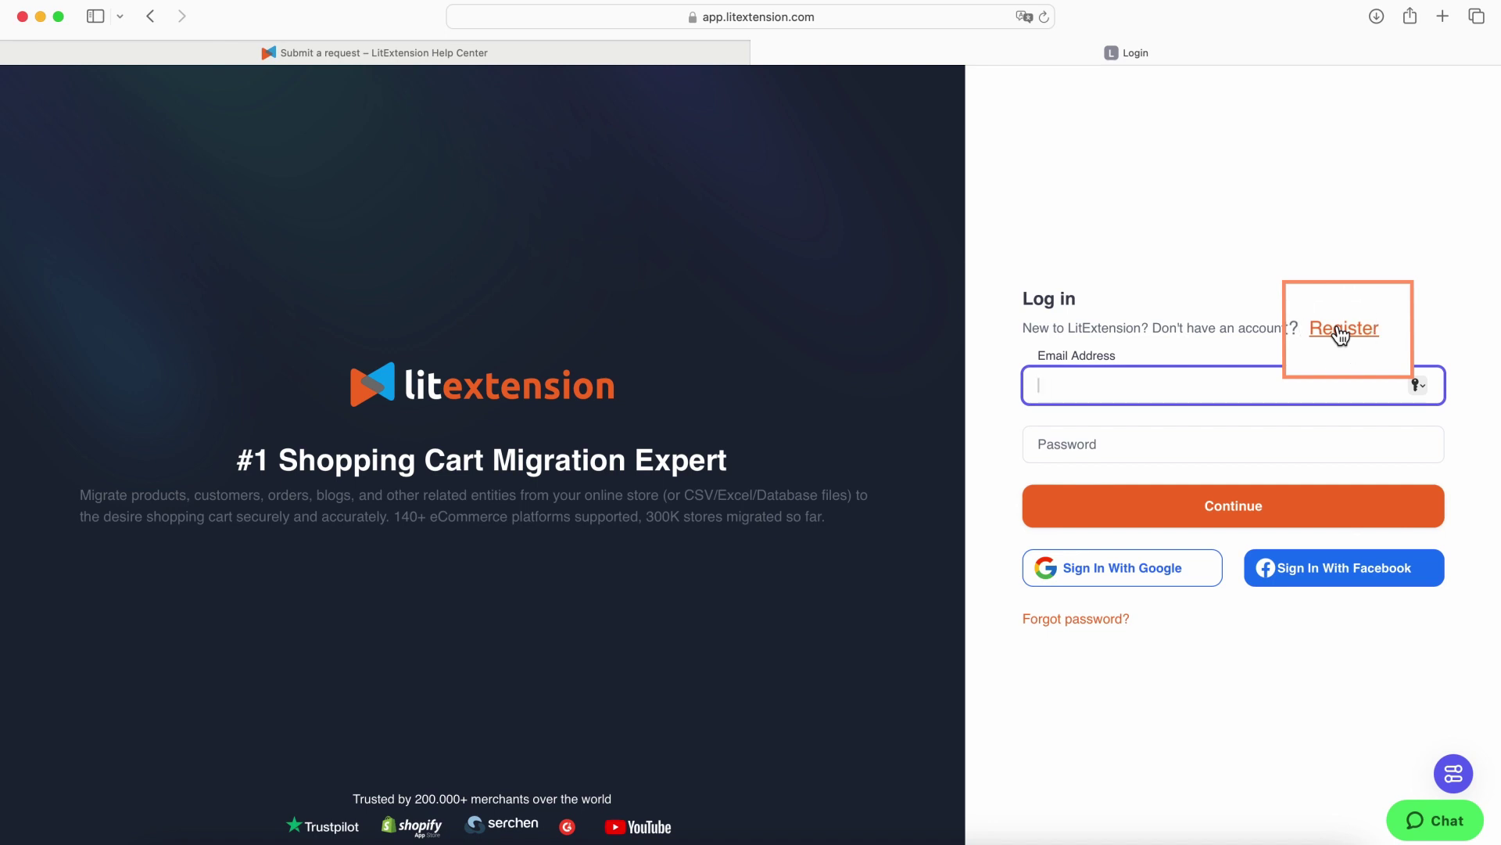
View the registration form, then return to the login form to sign in.
left_click(1341, 332)
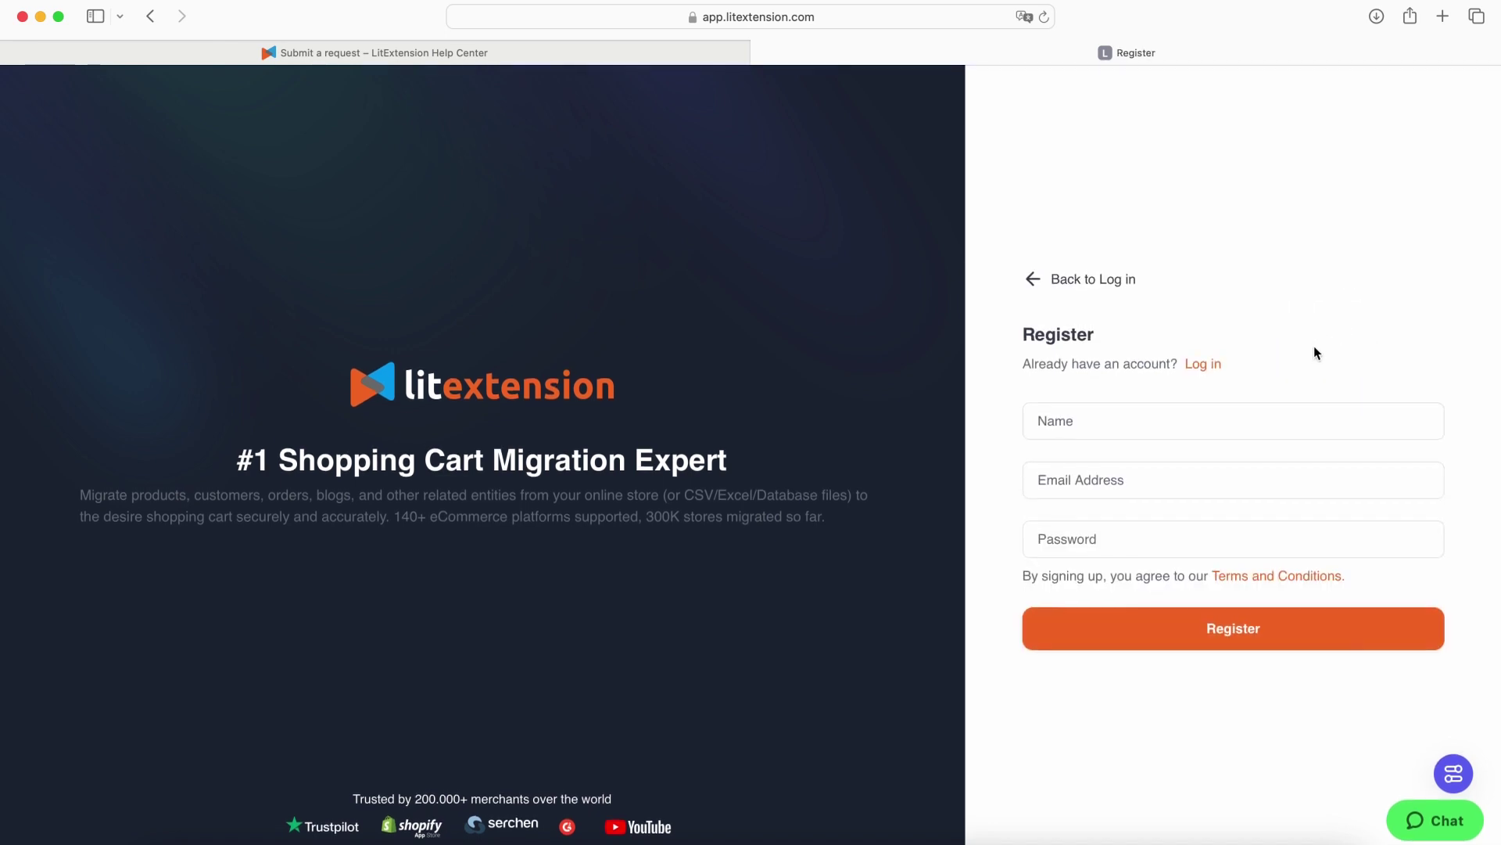
left_click(1218, 369)
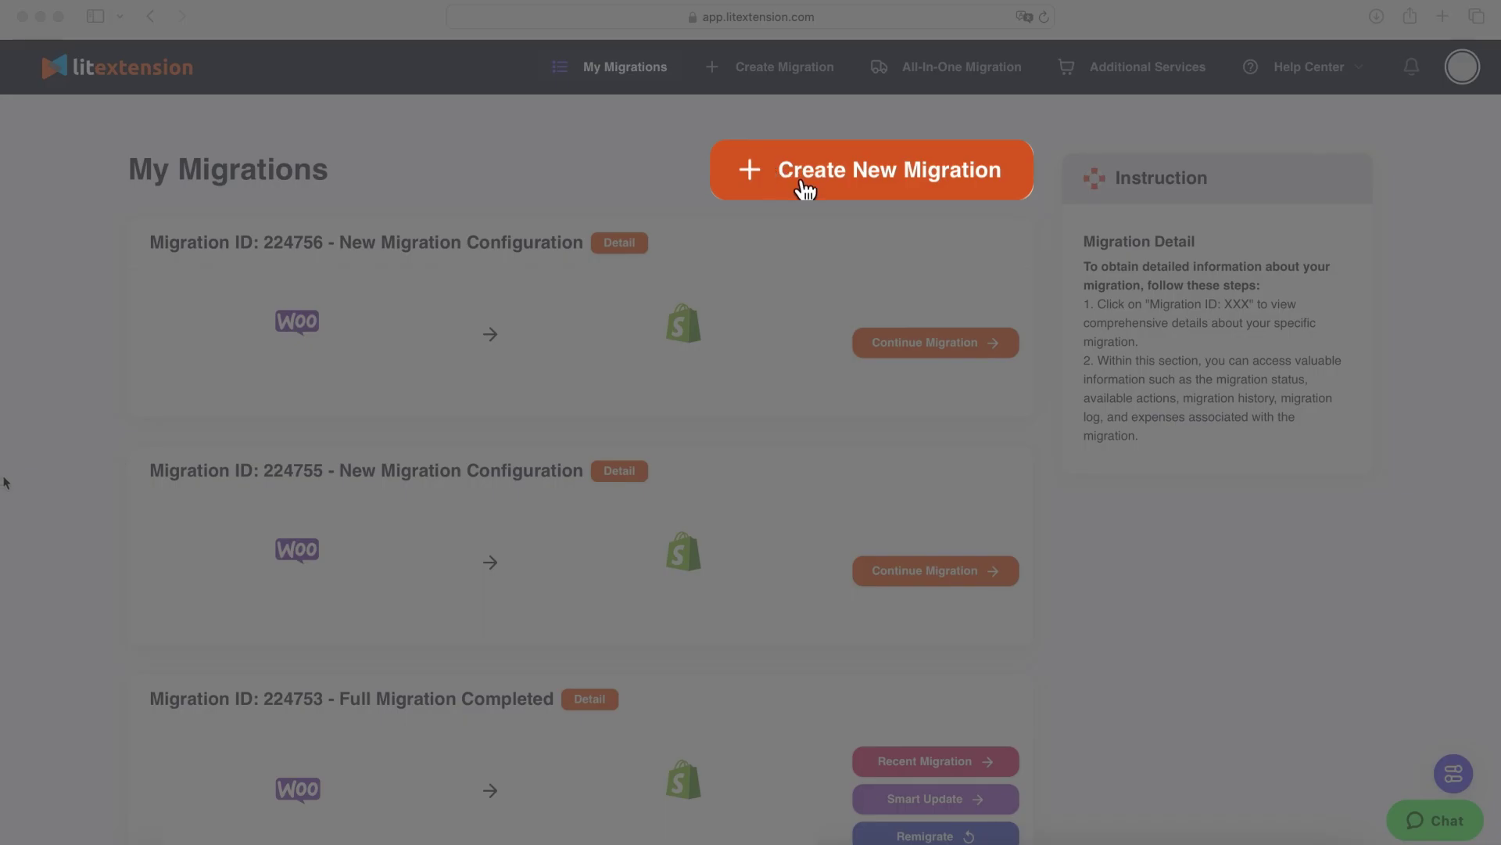
Create a new migration with WooCommerce as the source cart type.
left_click(805, 184)
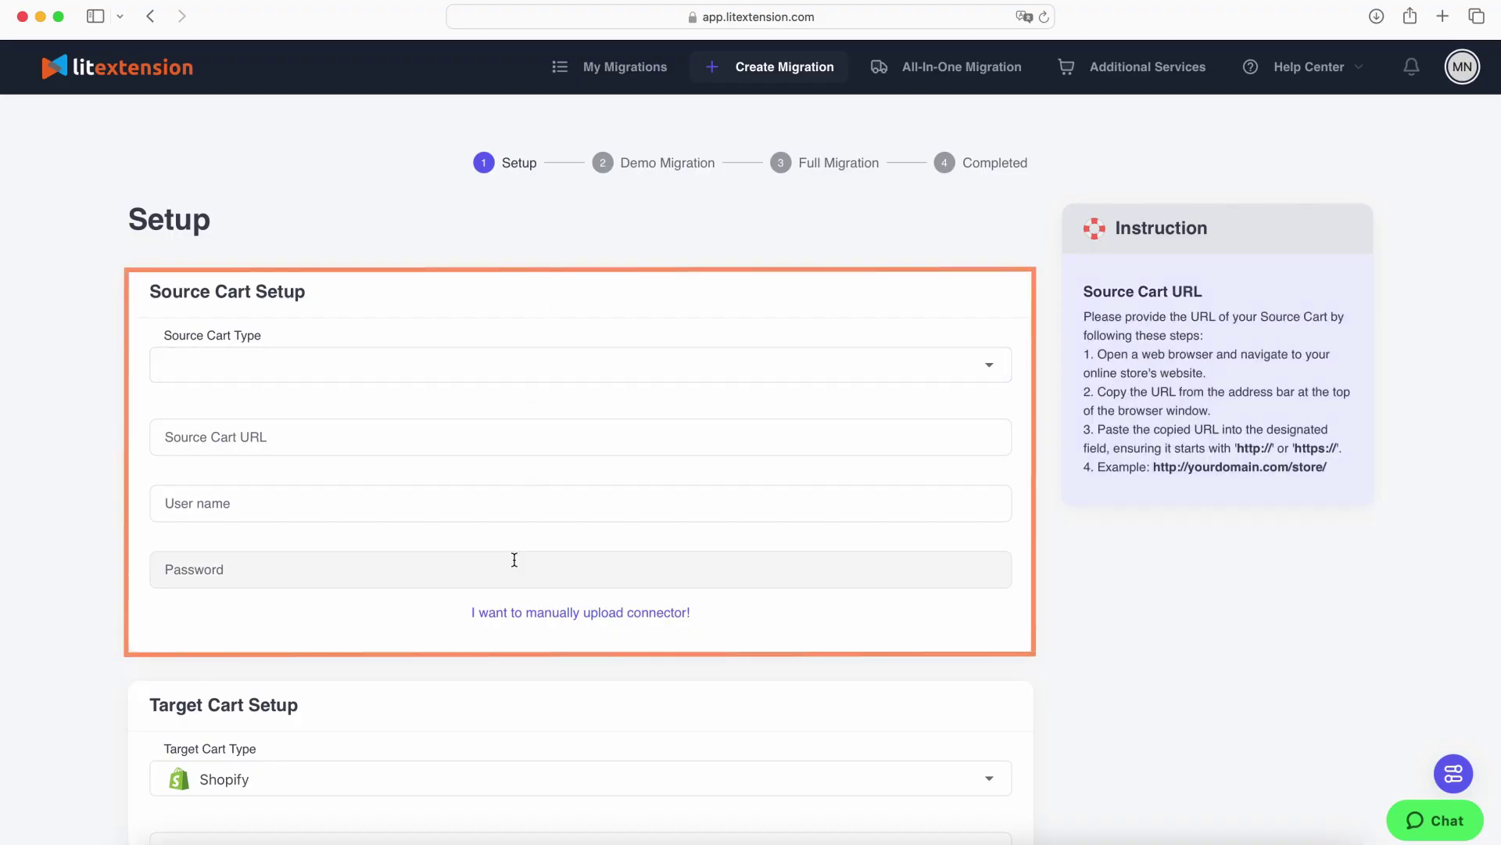
left_click(405, 374)
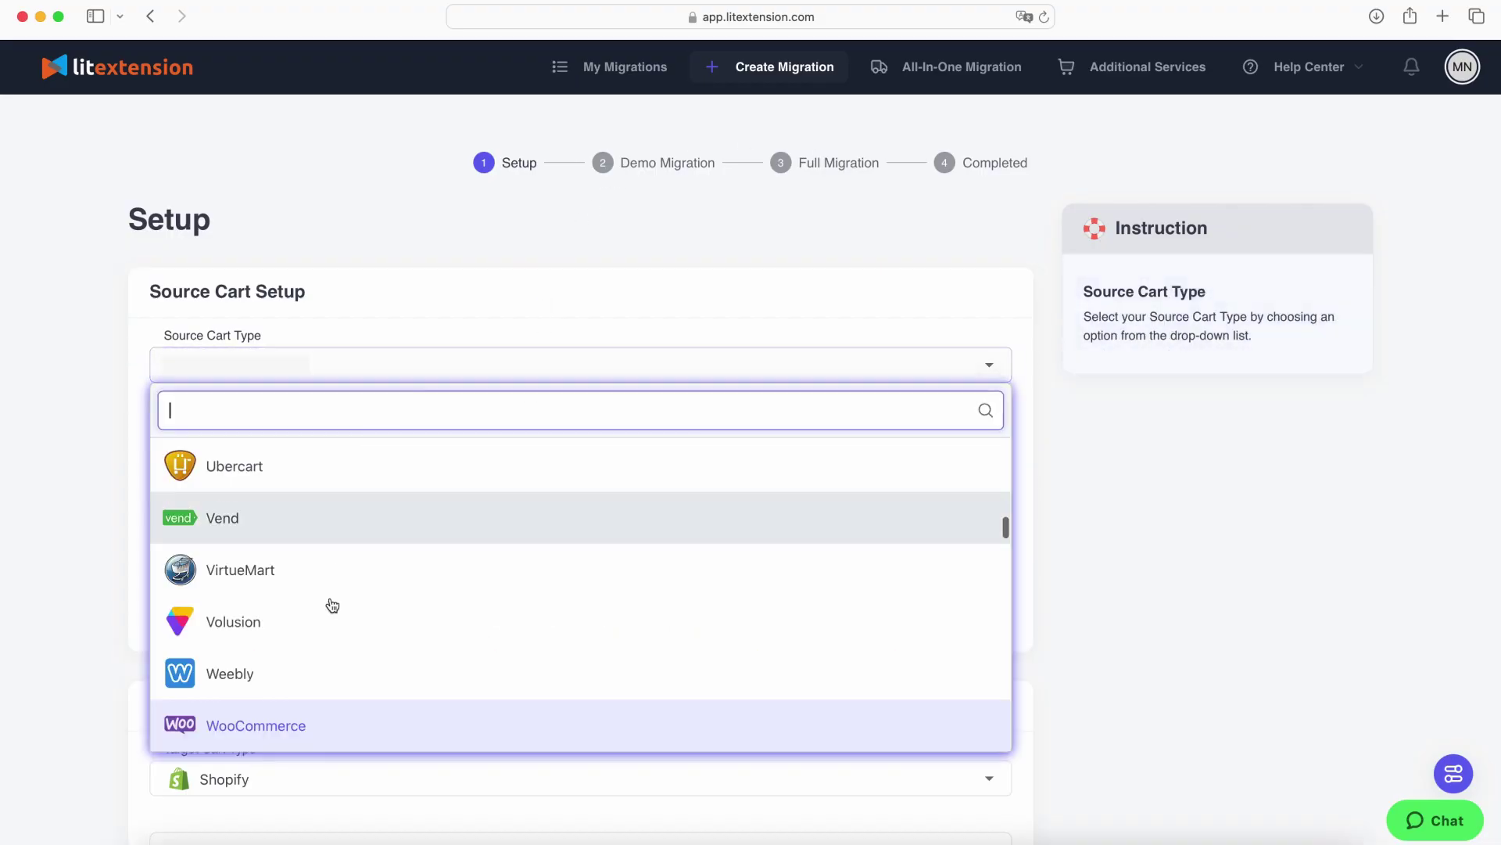
scroll(333, 605, "down", 3)
left_click(318, 619)
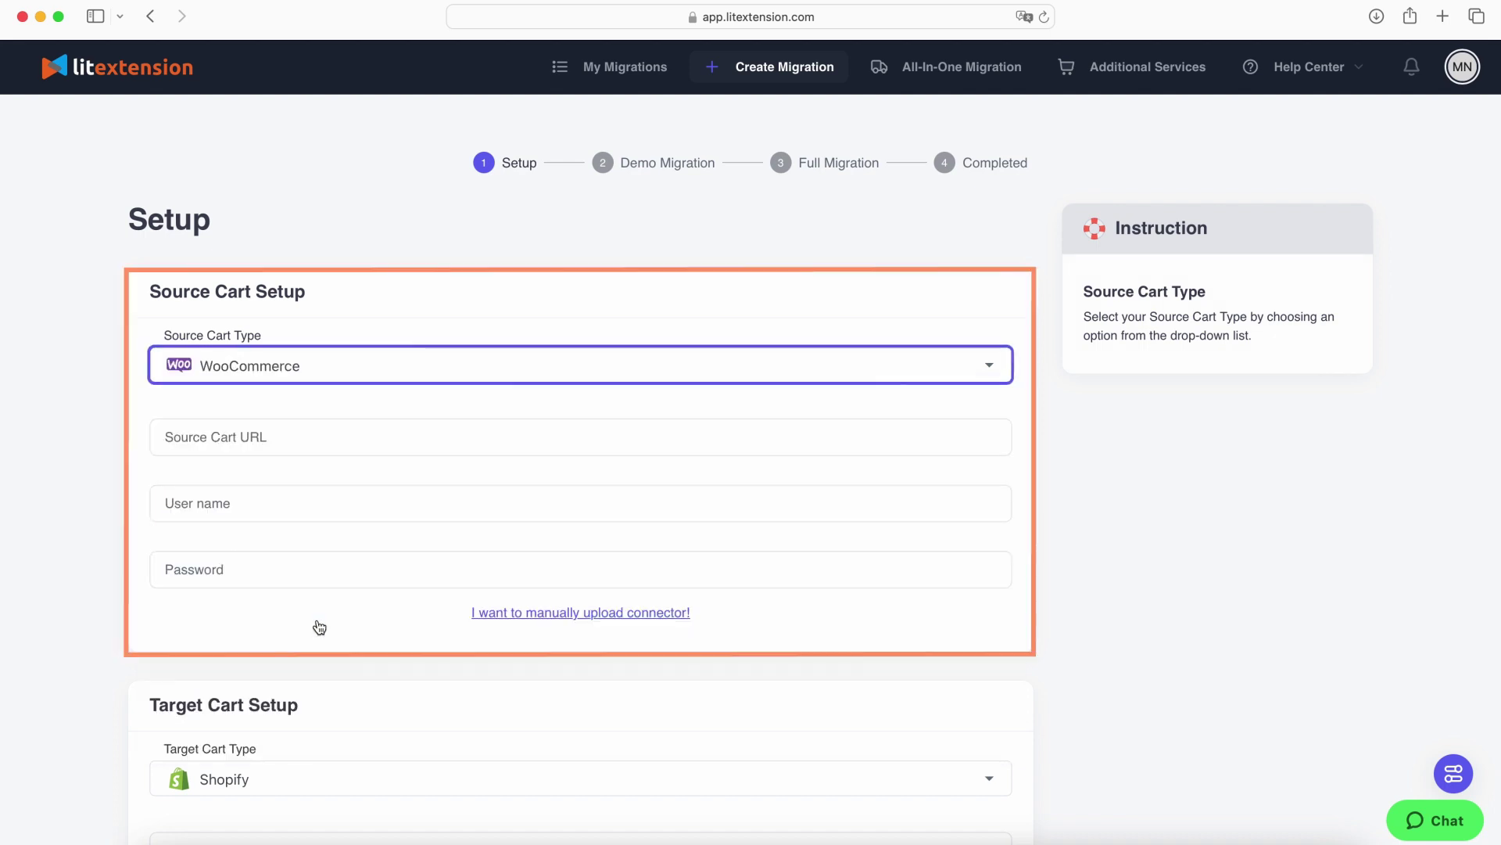
Choose manual connector upload, paste the source store URL, and check the connection.
left_click(497, 612)
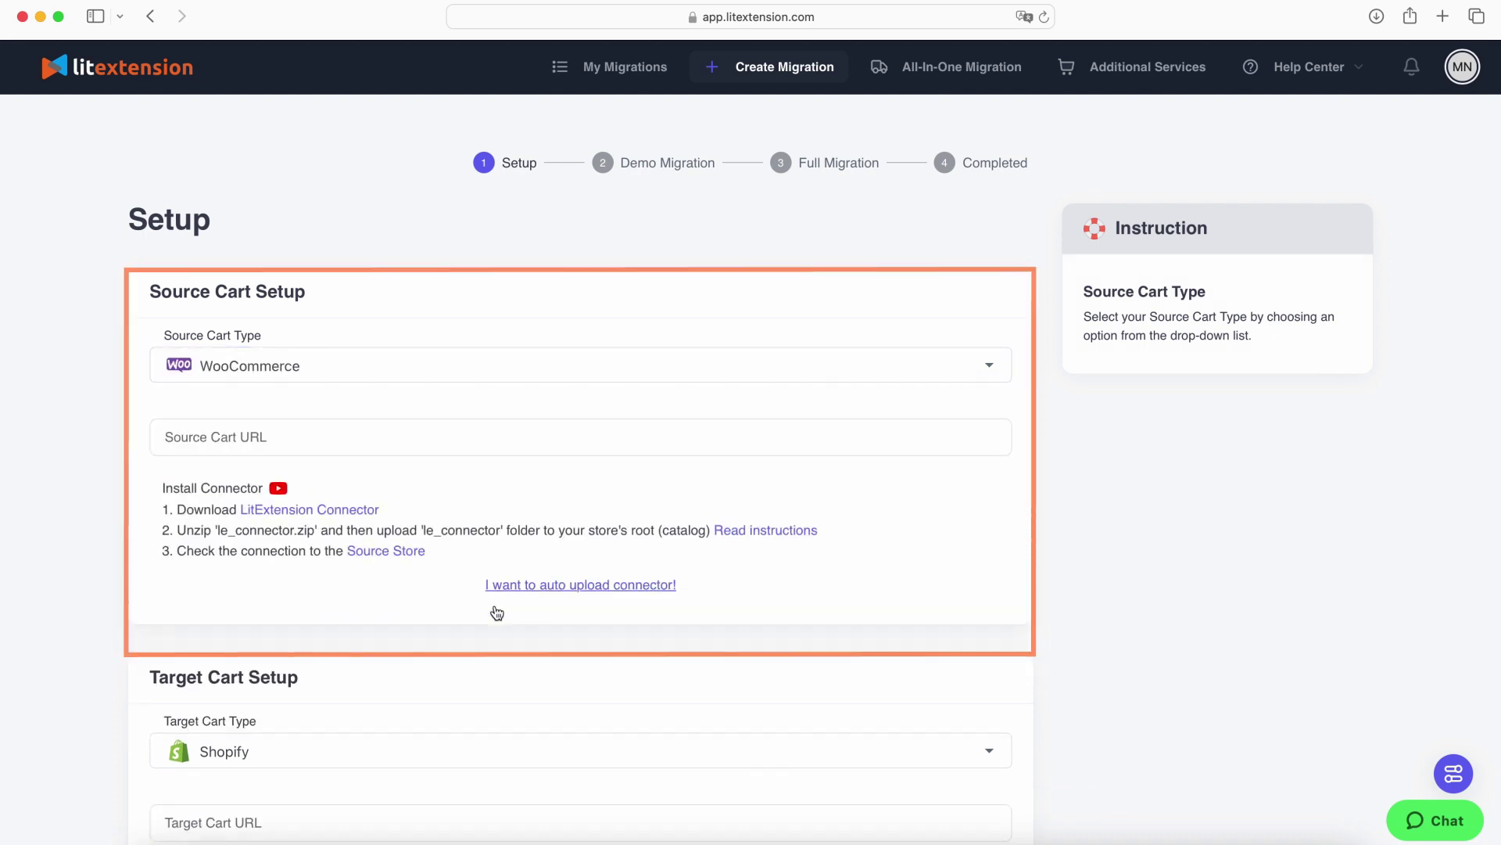
left_click(347, 442)
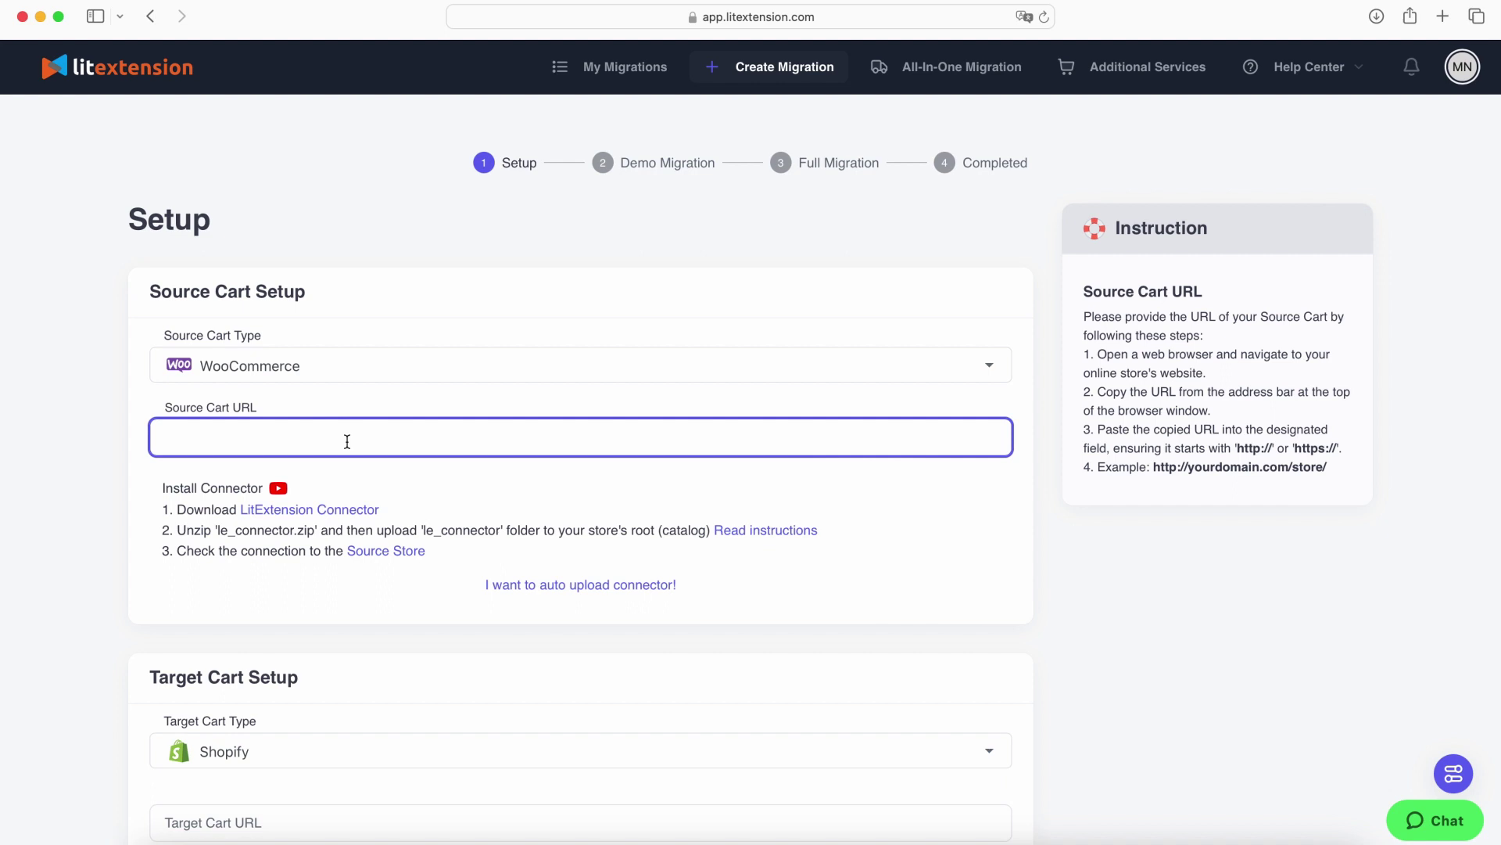
mouse_move(285, 504)
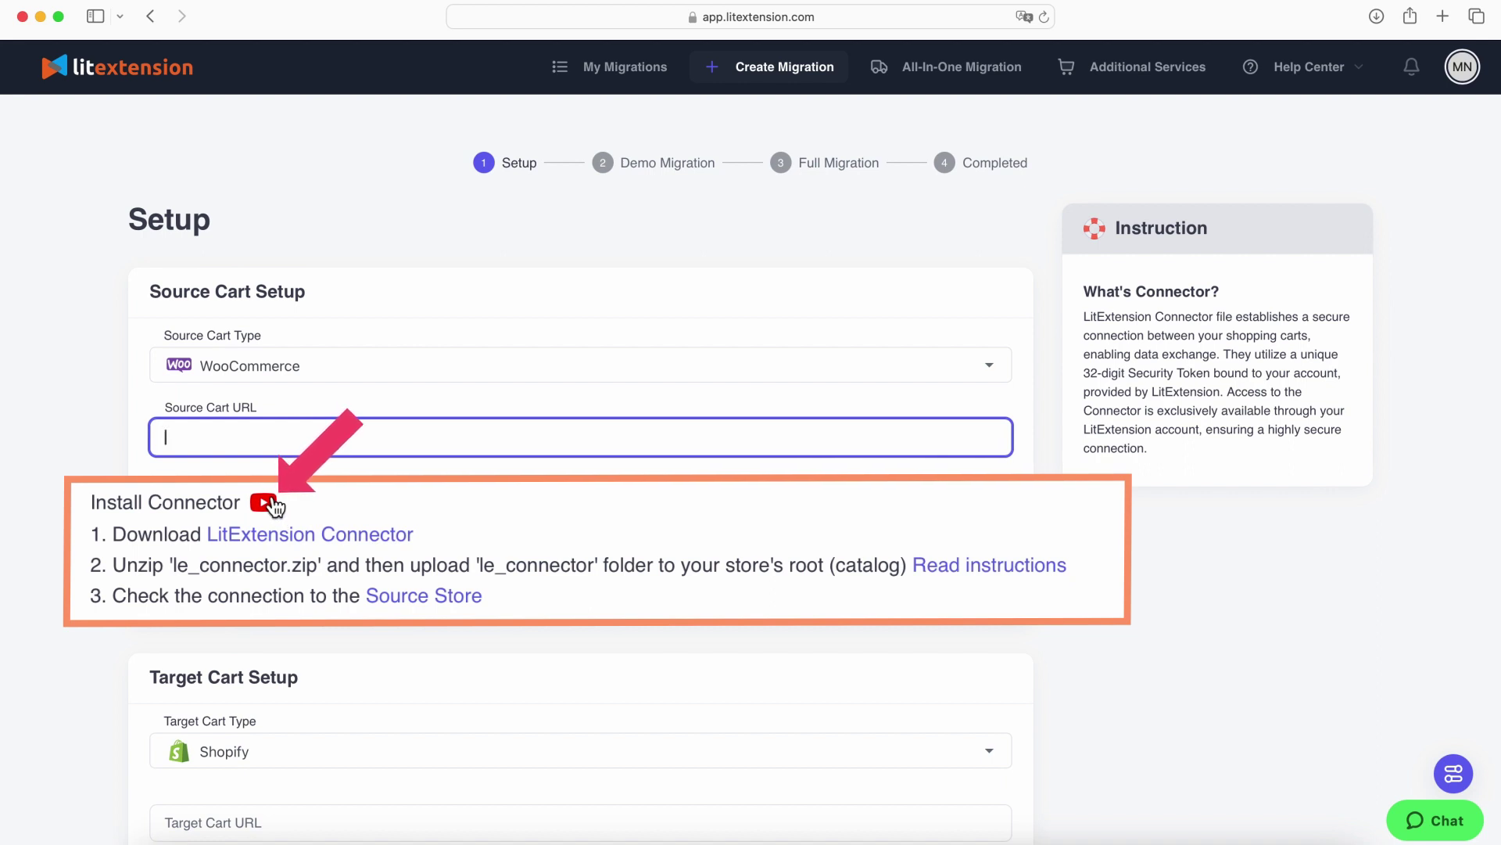
key("super+v")
left_click(88, 594)
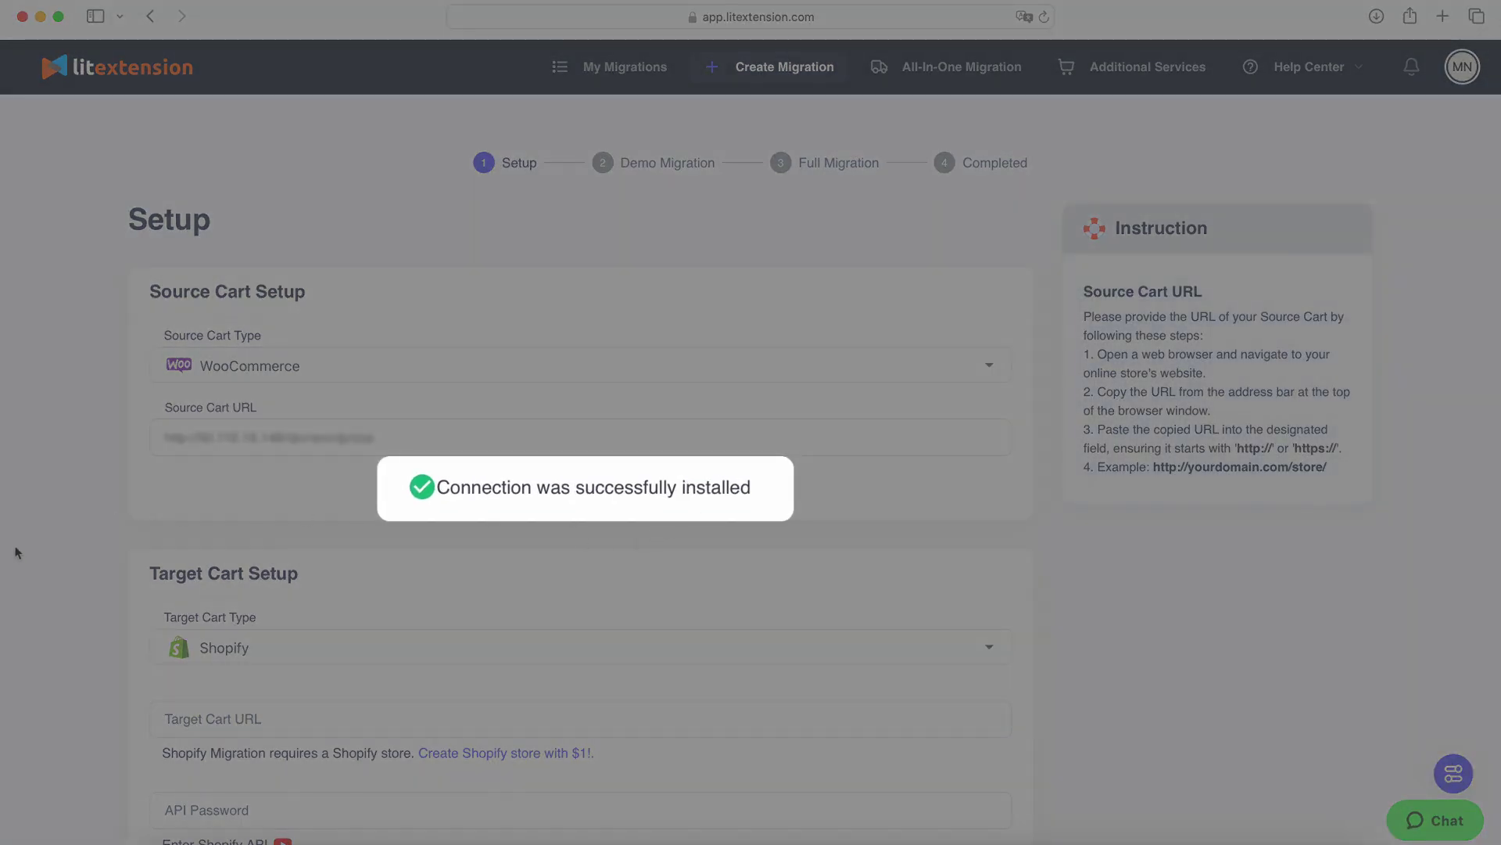
Select Shopify as the target cart type.
scroll(66, 556, "down", 5)
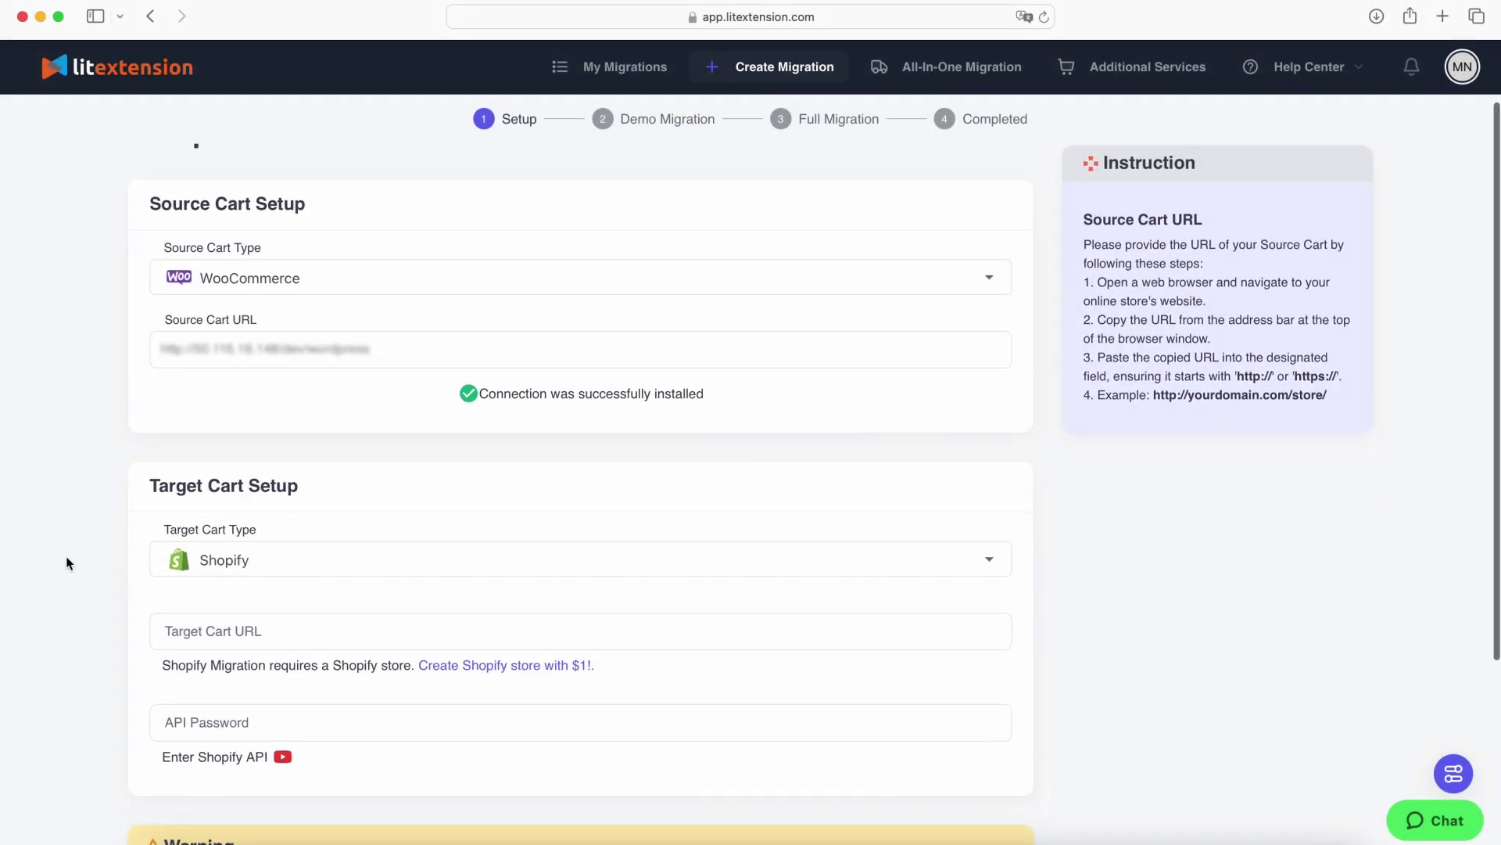
scroll(66, 562, "down", 3)
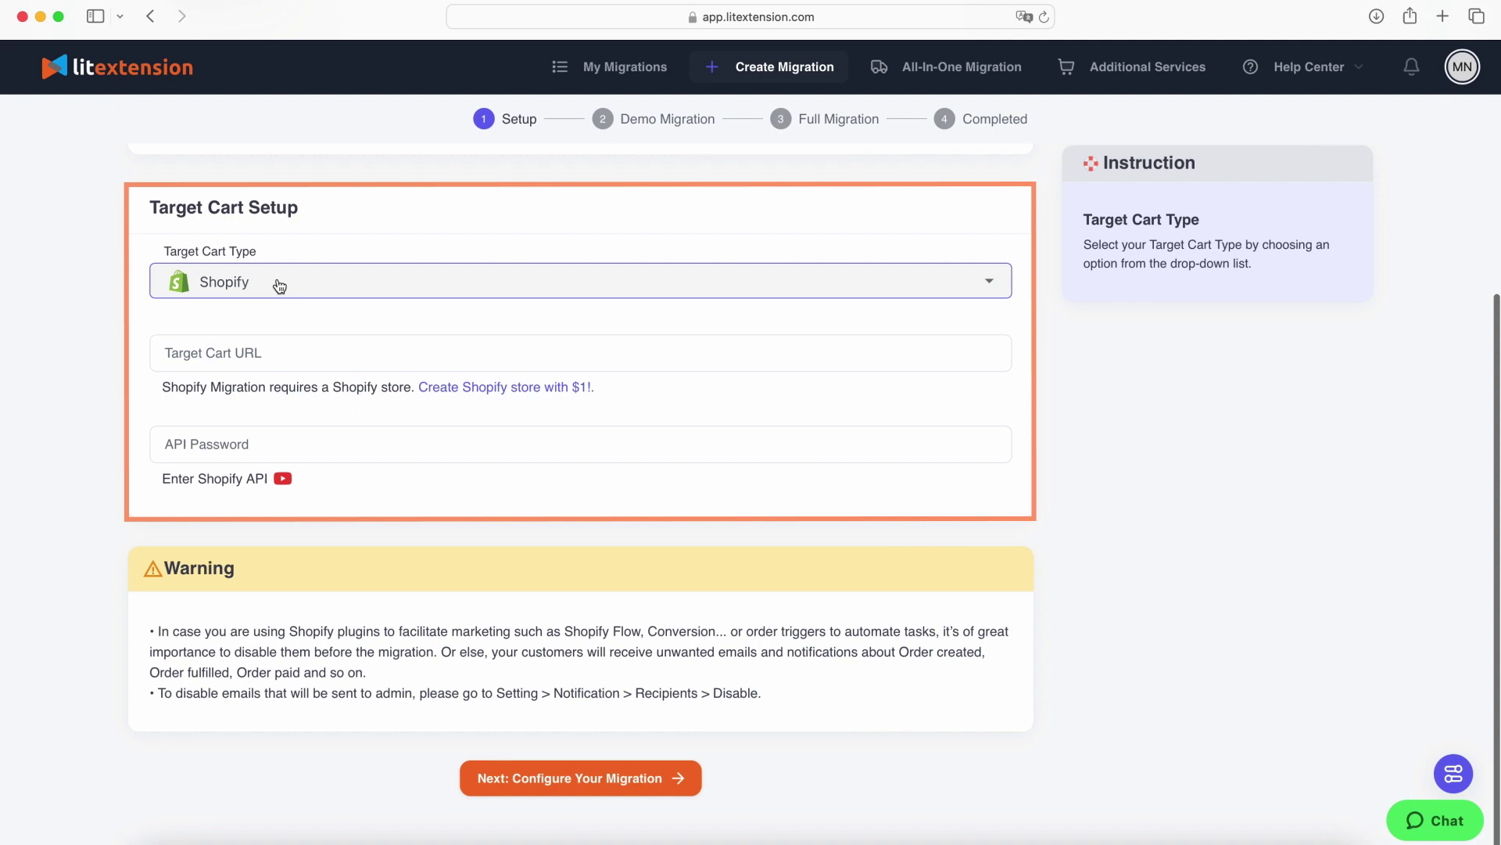
left_click(280, 285)
scroll(284, 509, "down", 2)
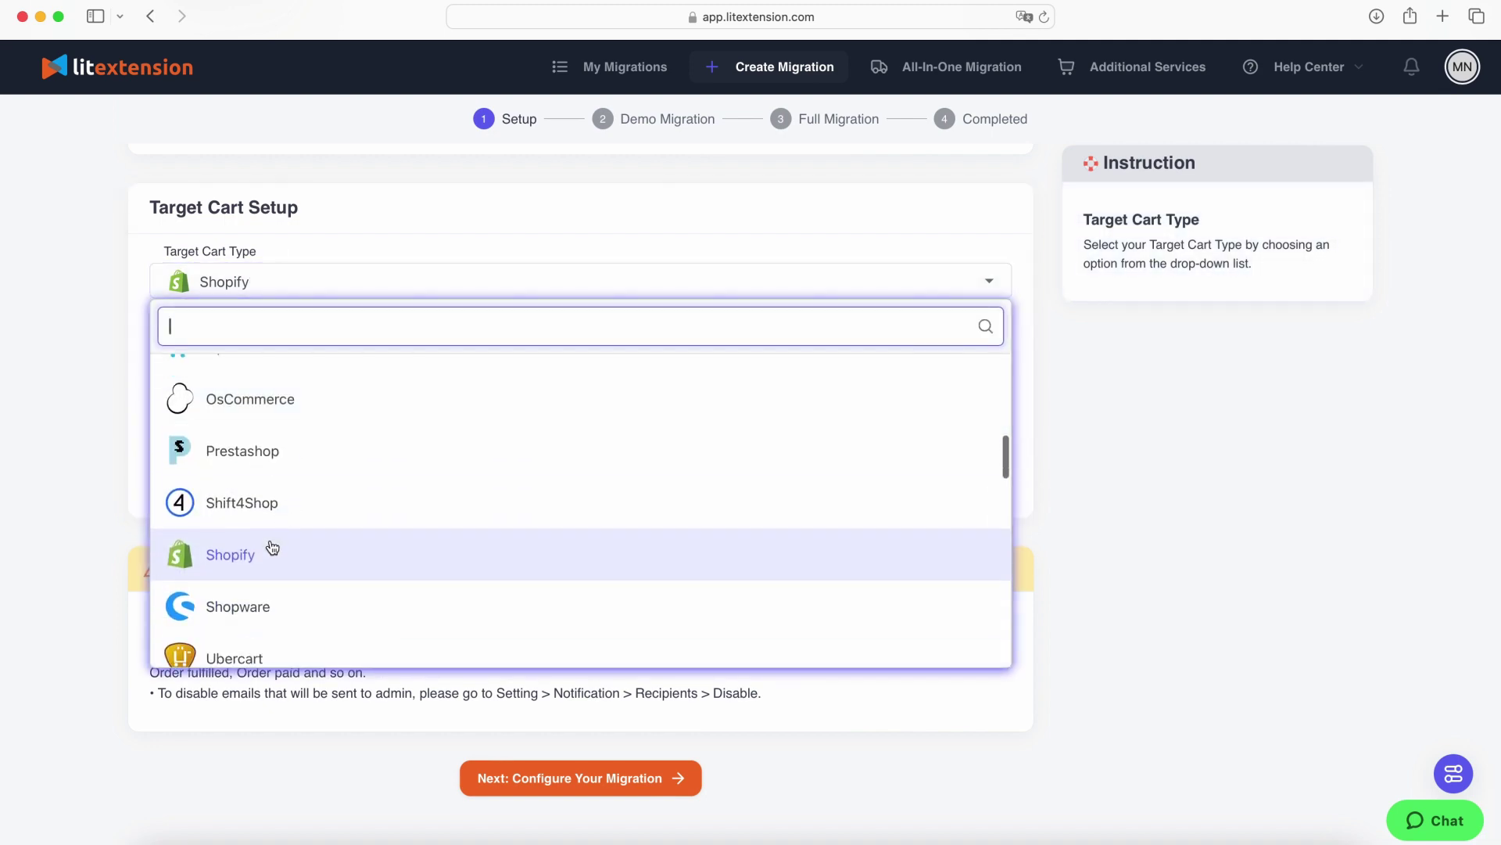
left_click(271, 546)
Fill in the Shopify target URL and API password, then continue to configuration.
left_click(181, 367)
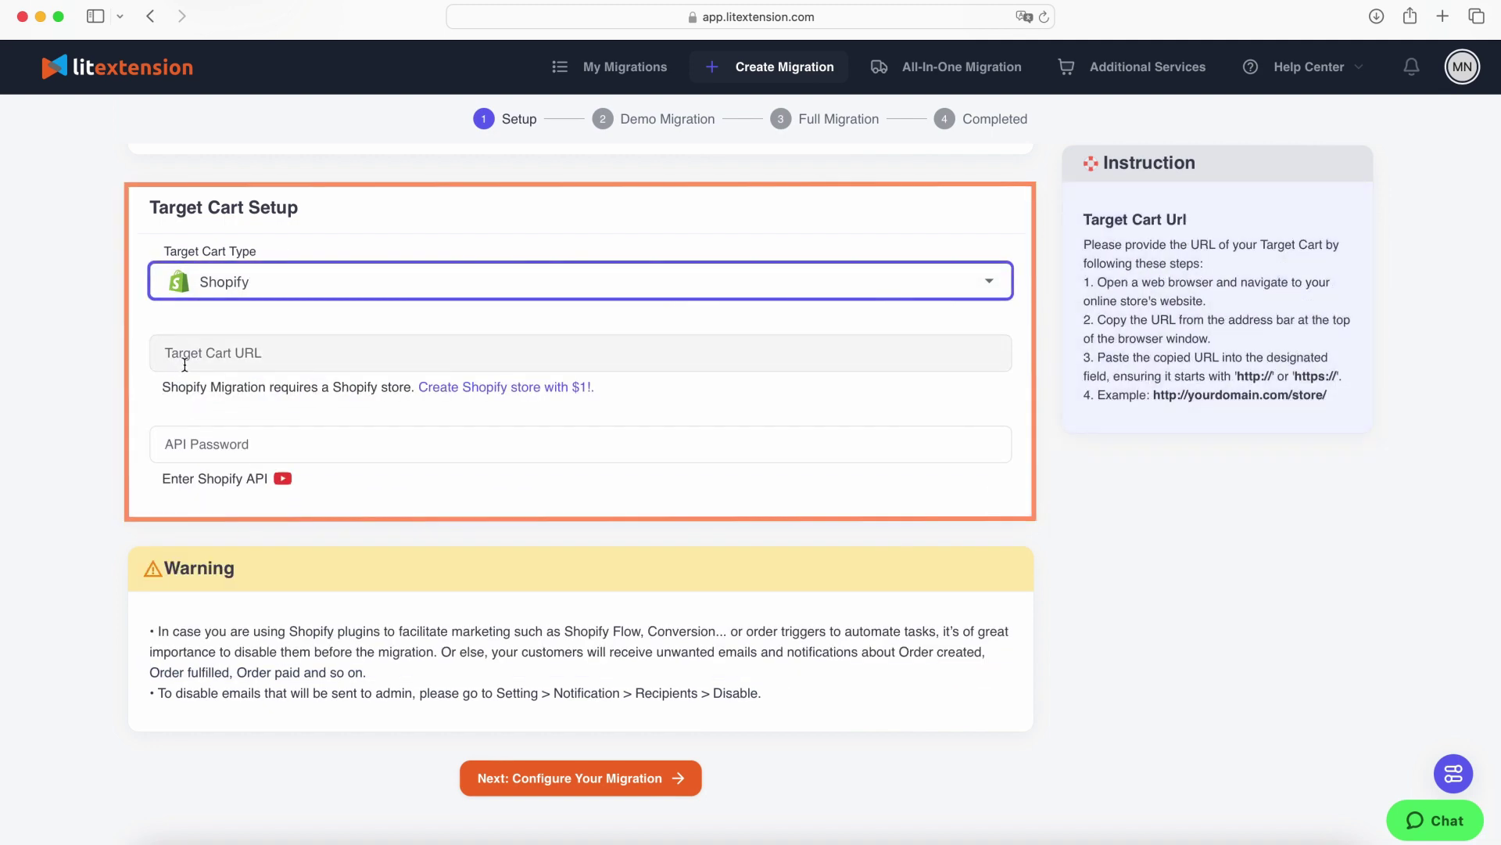
left_click(203, 440)
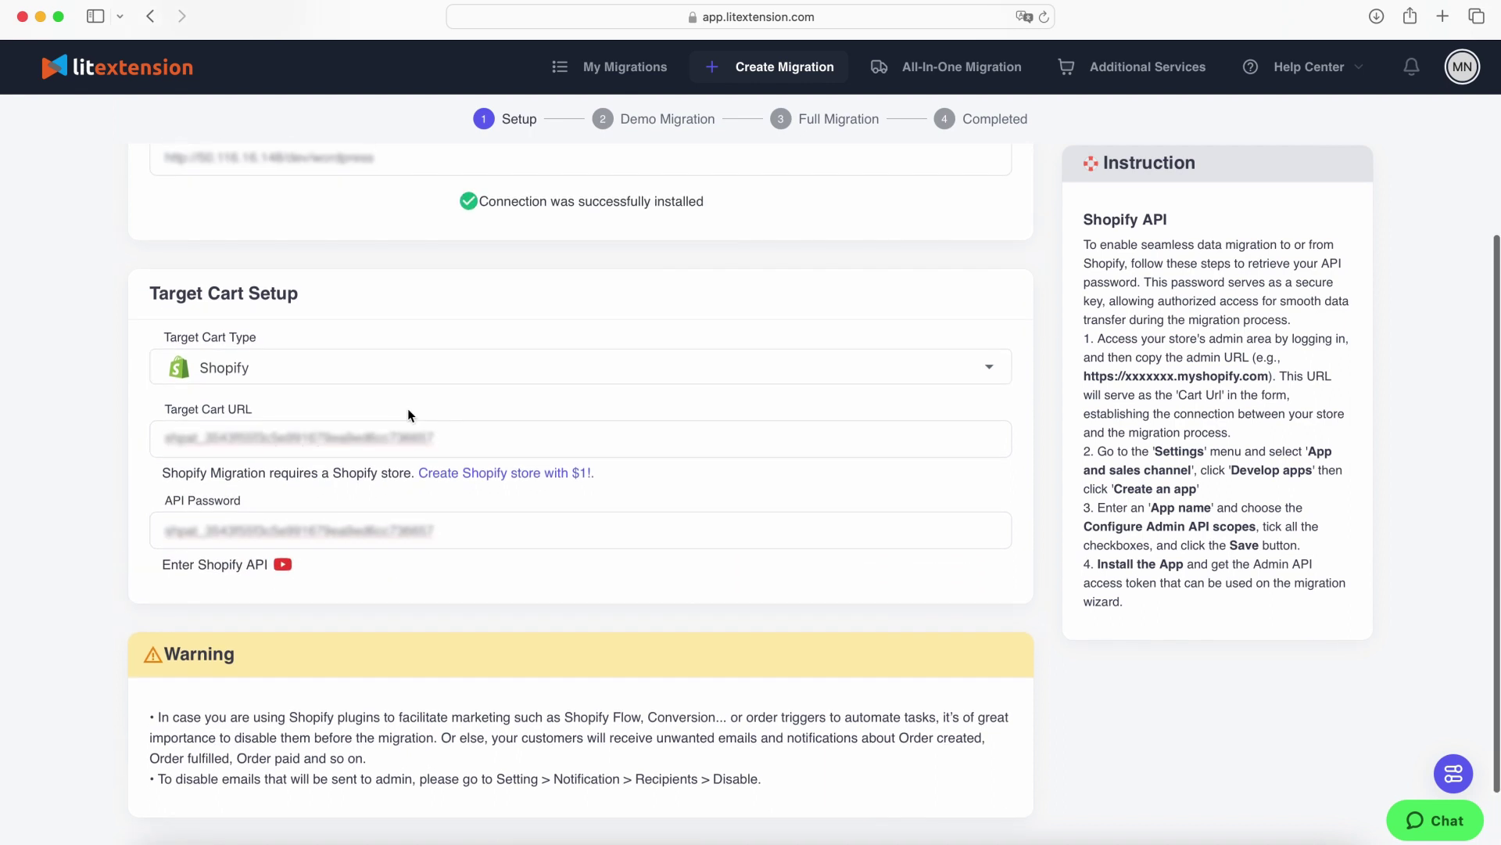
scroll(407, 408, "up", 5)
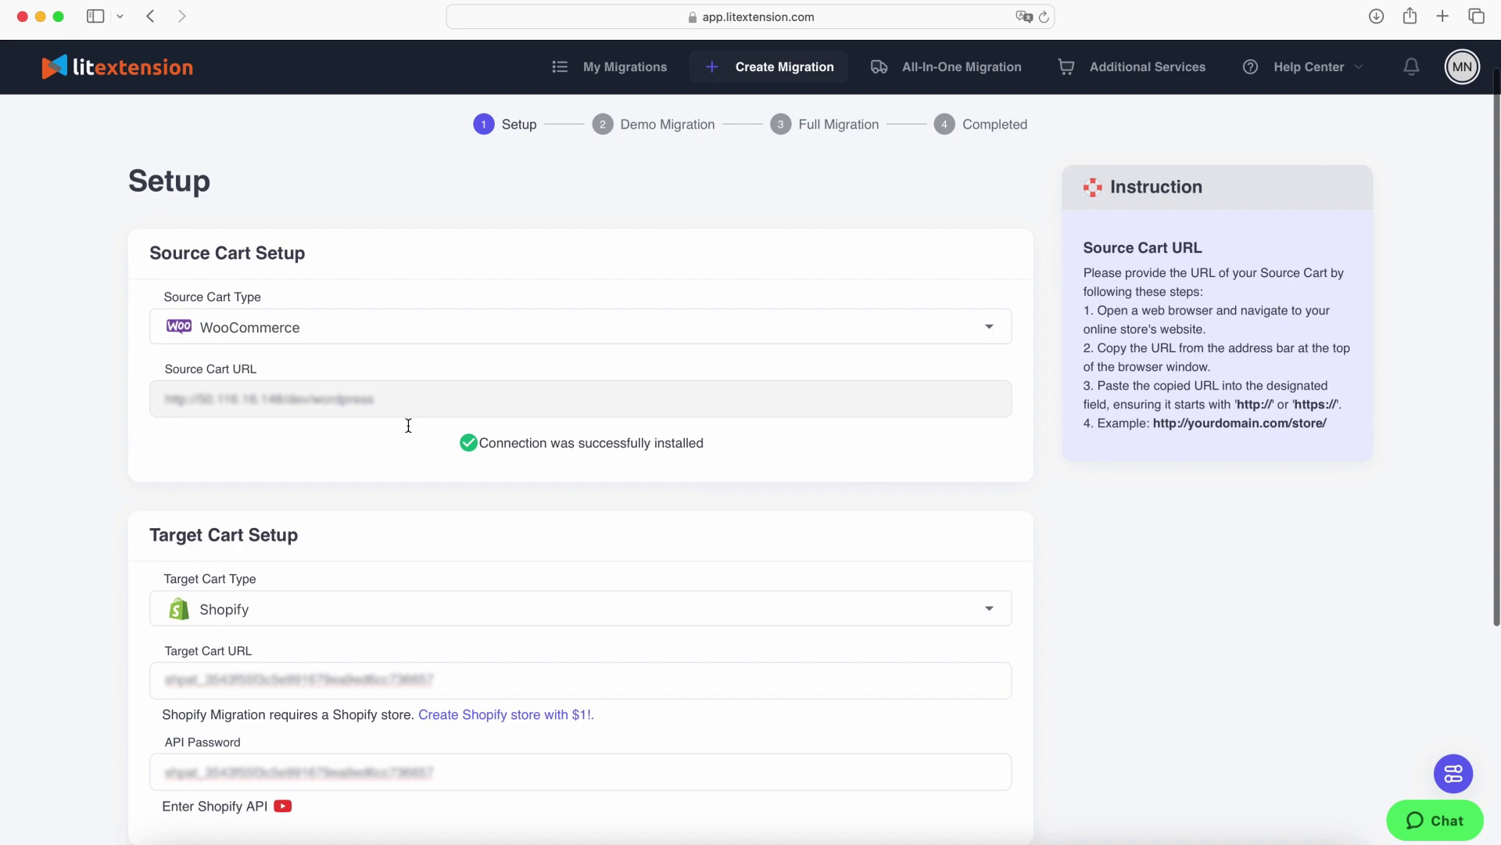
scroll(408, 426, "down", 3)
scroll(409, 426, "down", 3)
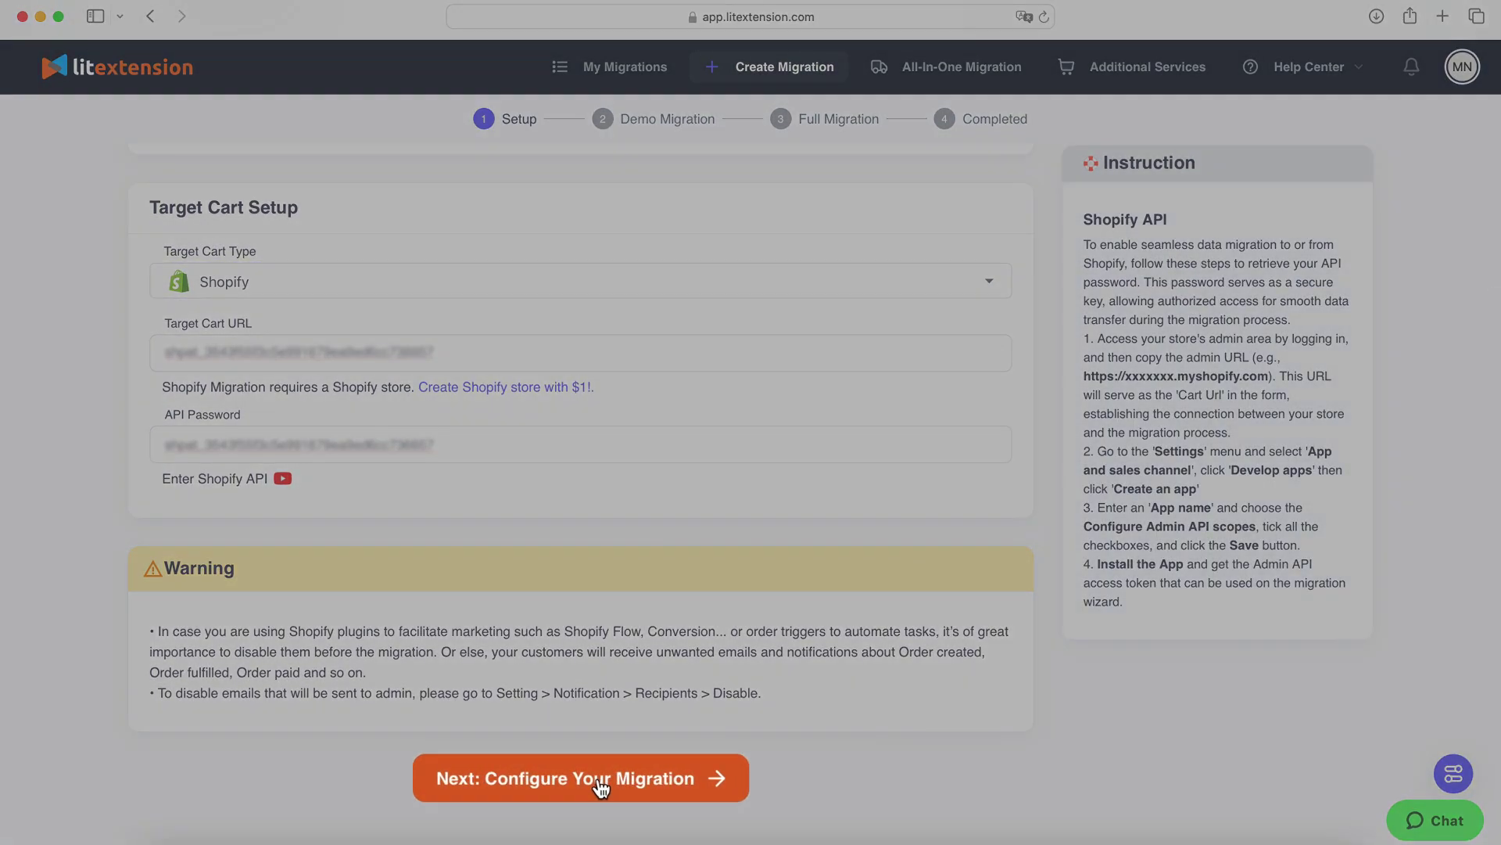
left_click(601, 782)
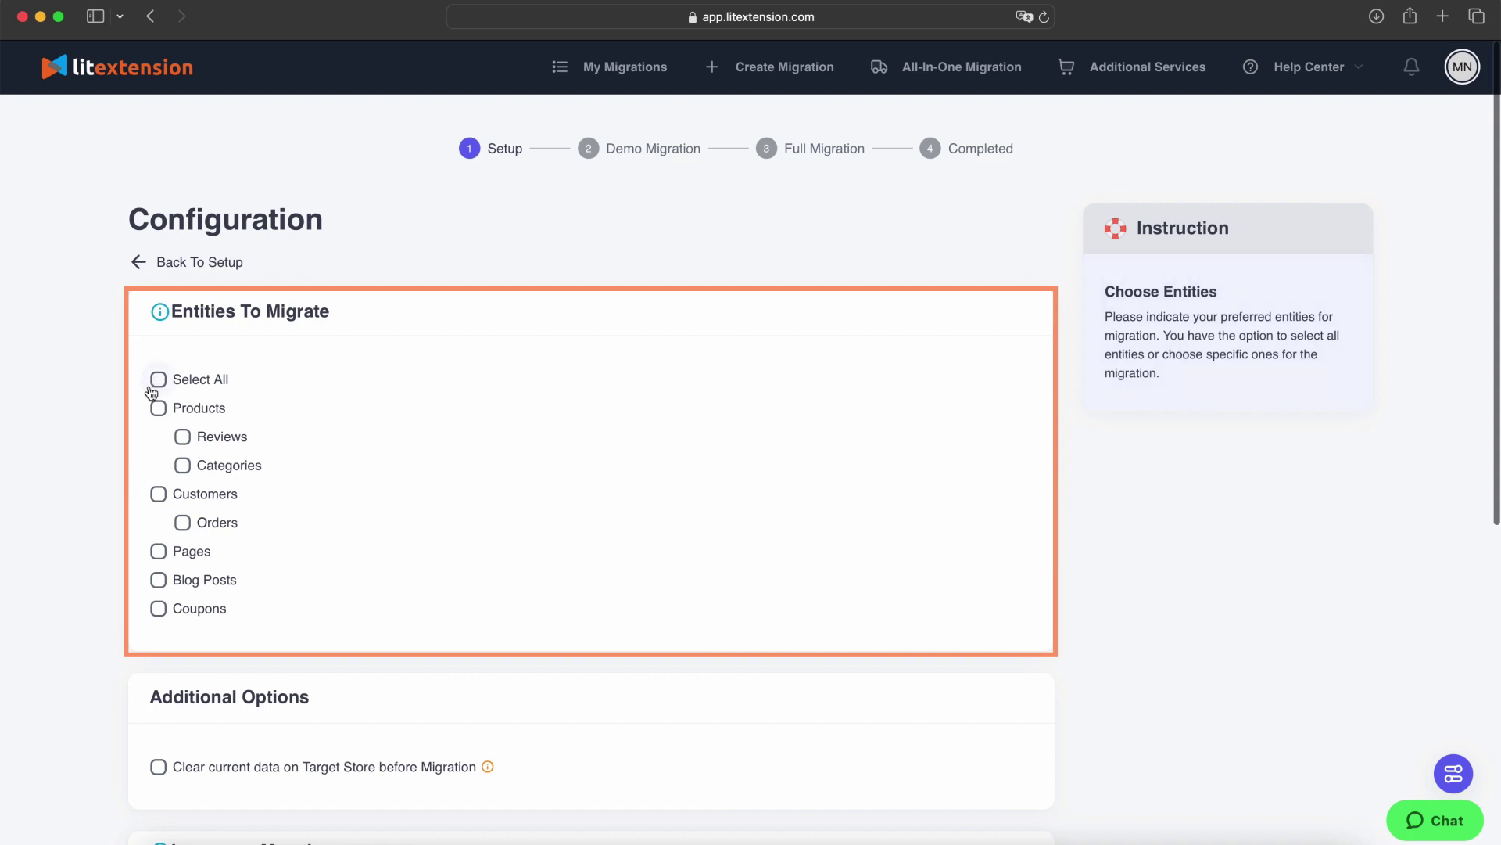
Tick all entities, enable clearing target store data, and confirm the data-clearing warning.
left_click(159, 414)
left_click(160, 495)
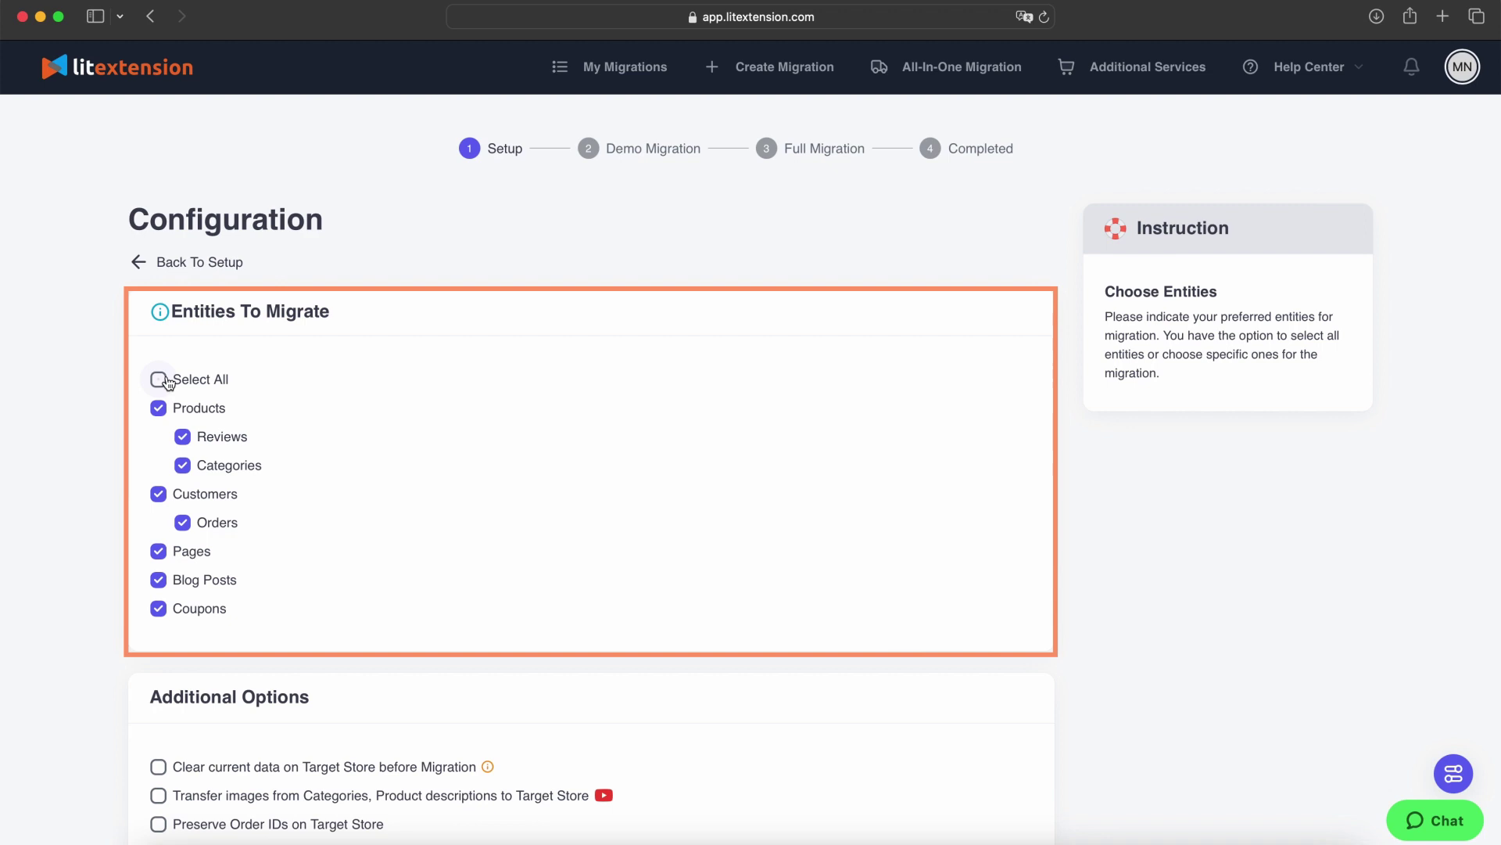
scroll(13, 674, "down", 5)
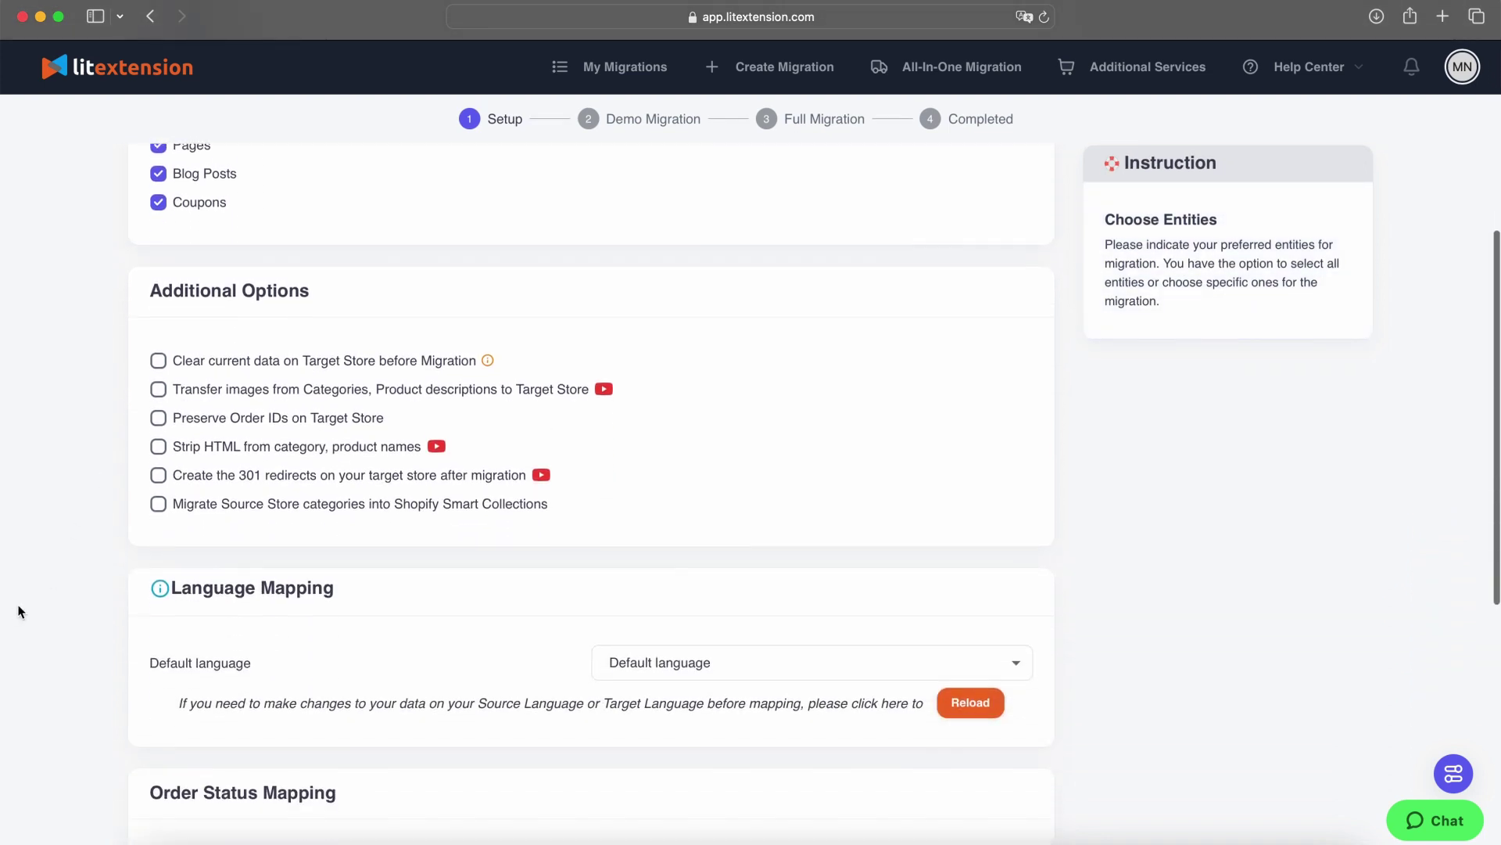
left_click(158, 360)
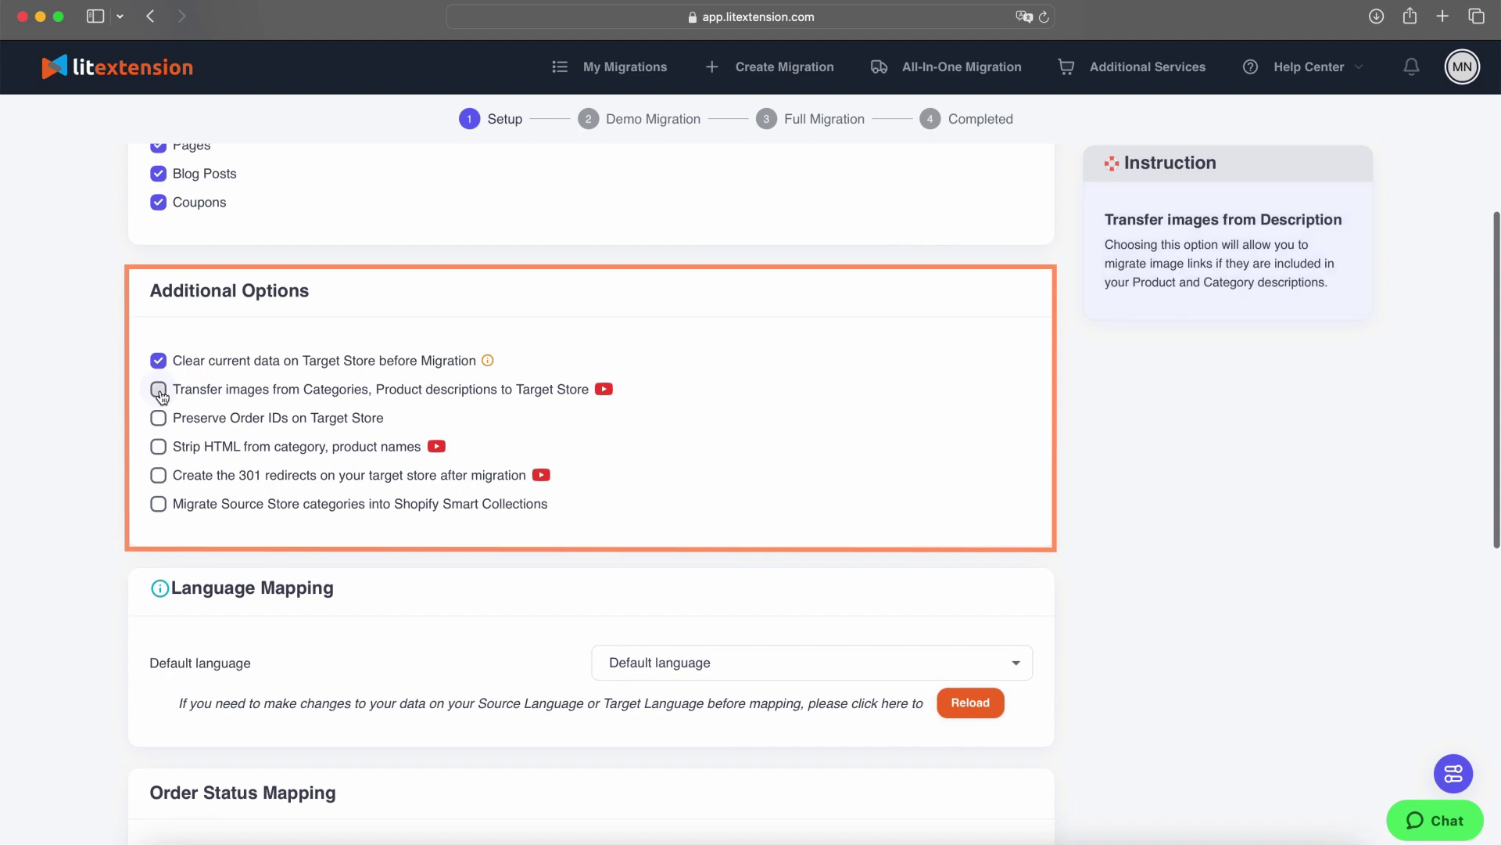
left_click(158, 418)
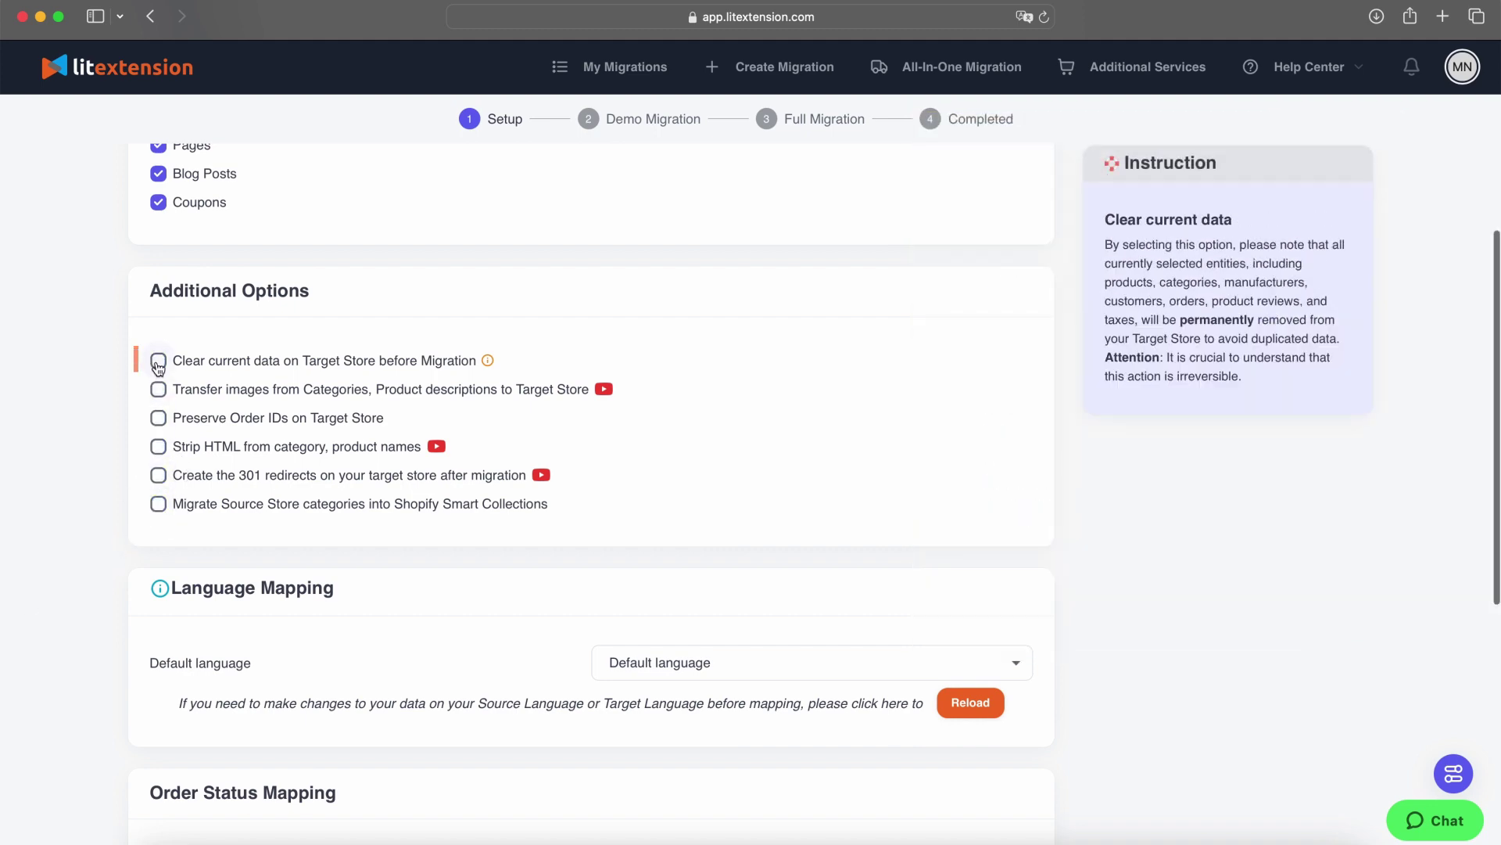
left_click(158, 360)
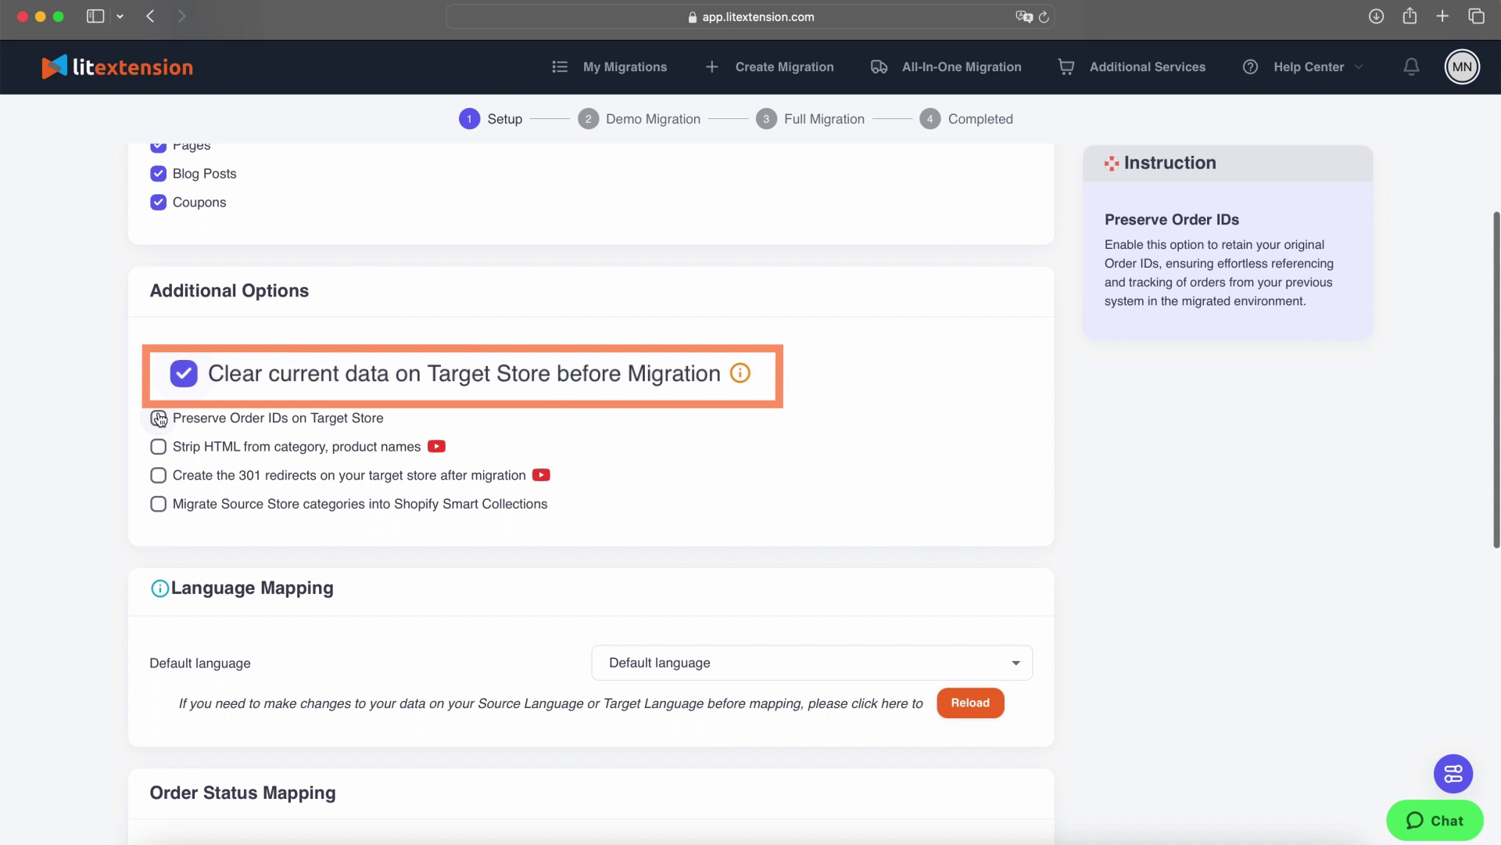
scroll(502, 480, "down", 10)
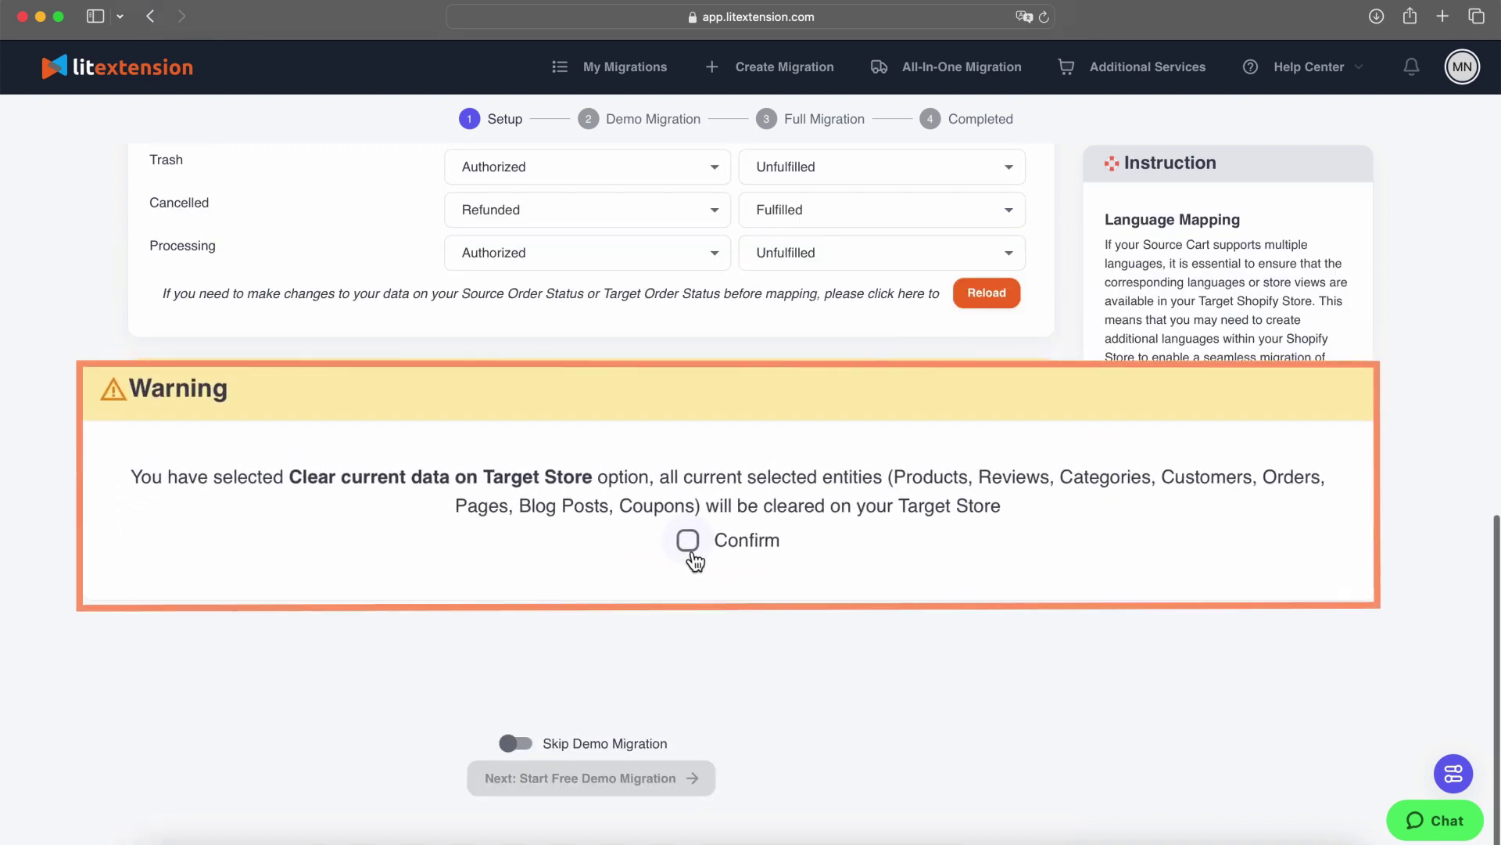
left_click(689, 547)
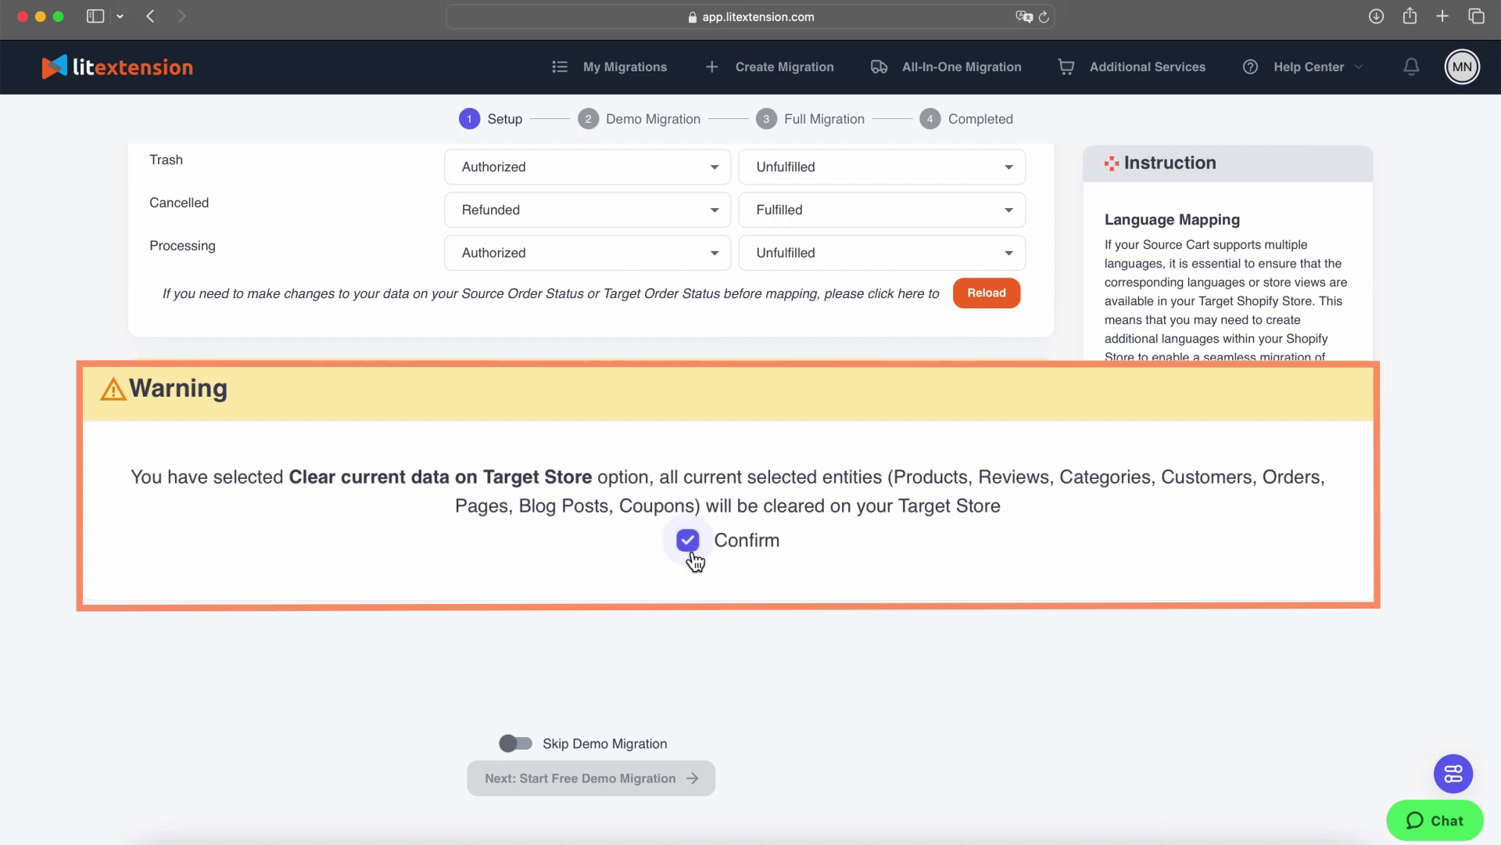
scroll(161, 378, "up", 6)
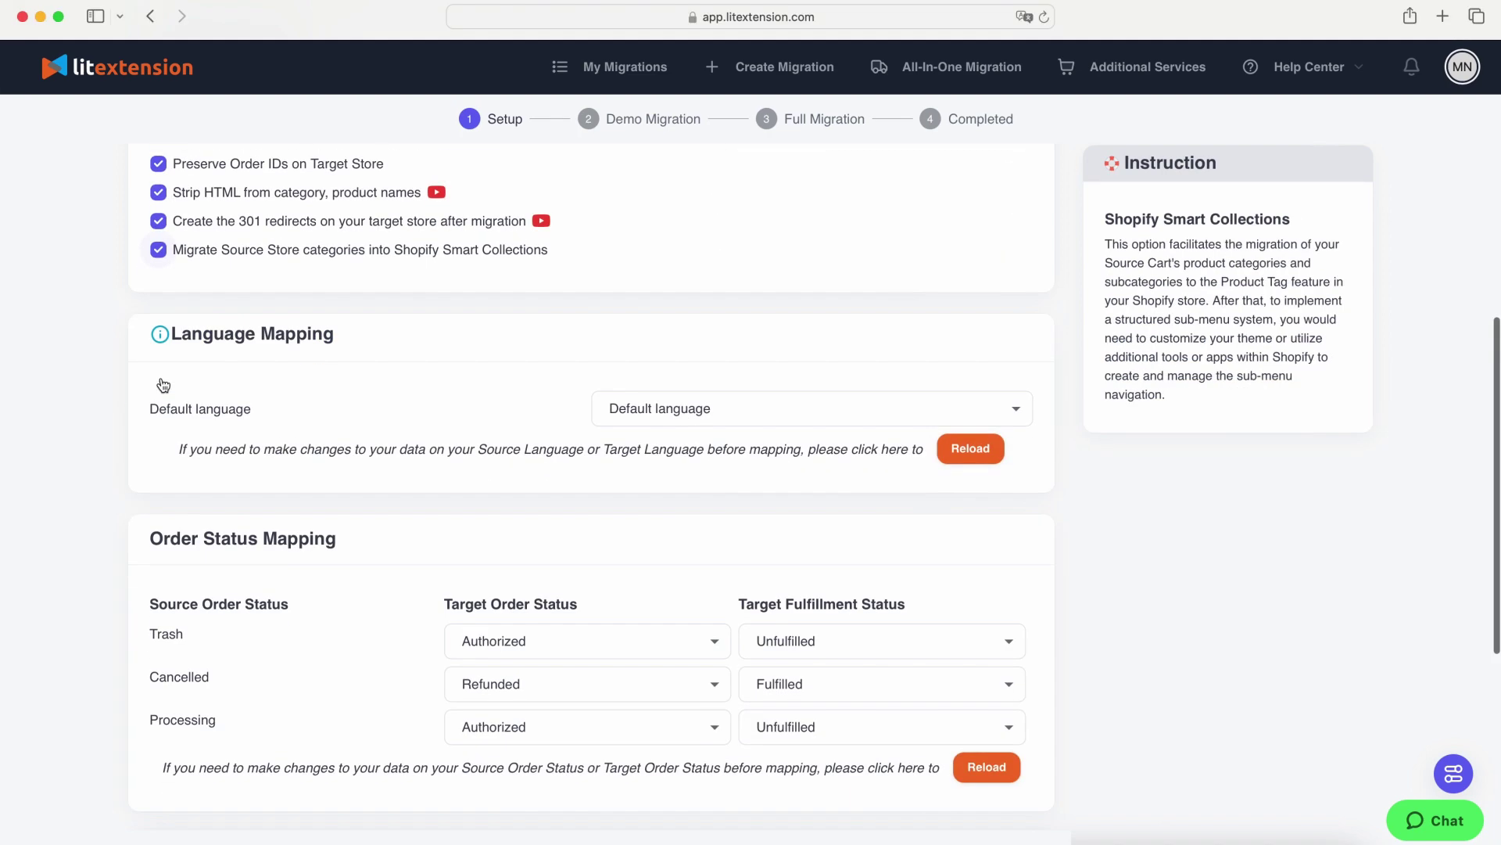
scroll(161, 378, "down", 1)
scroll(161, 378, "down", 1)
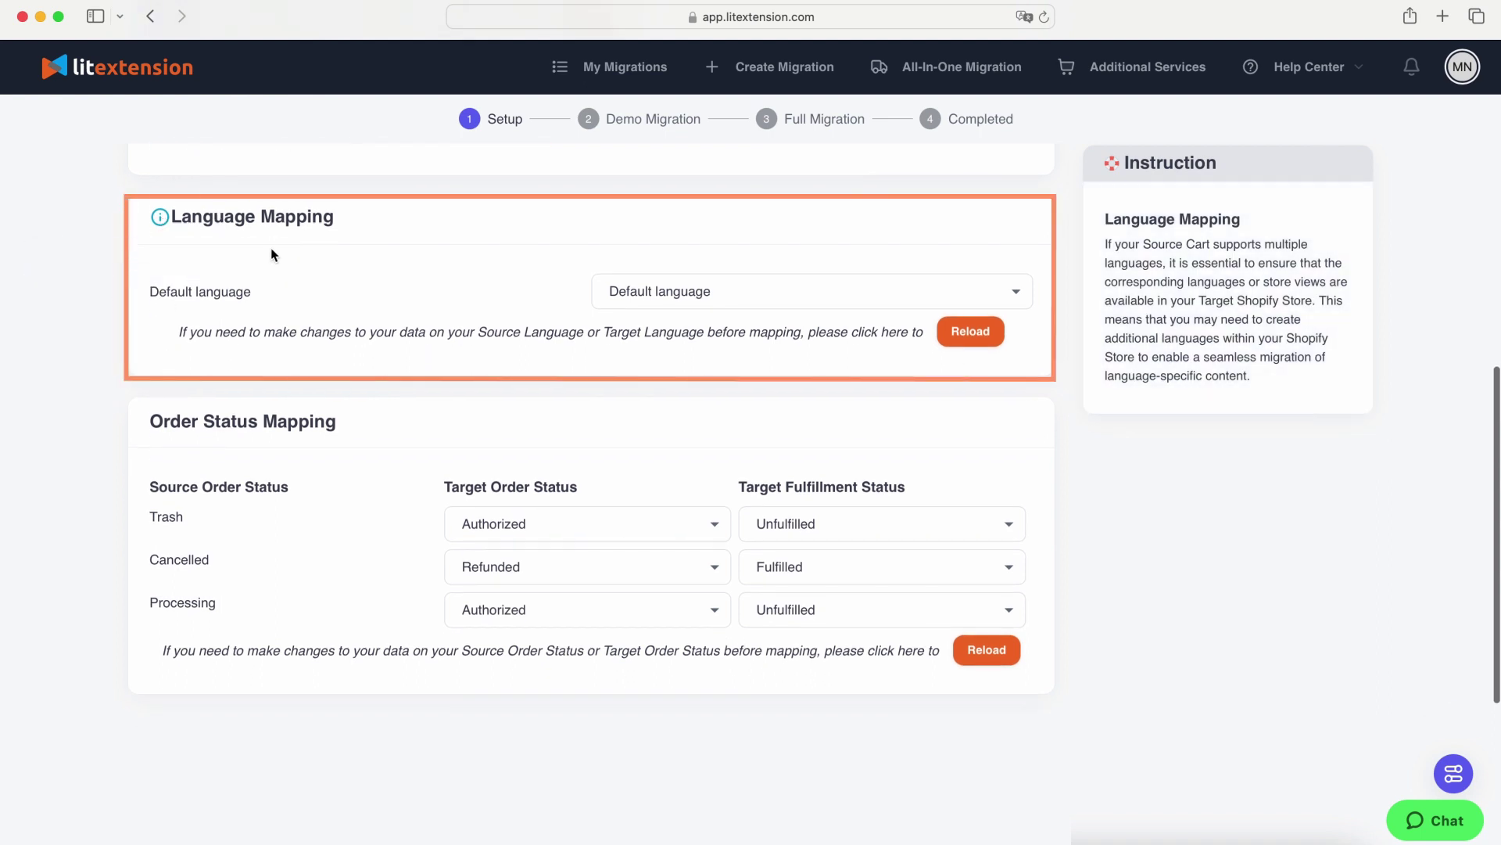
left_click(656, 294)
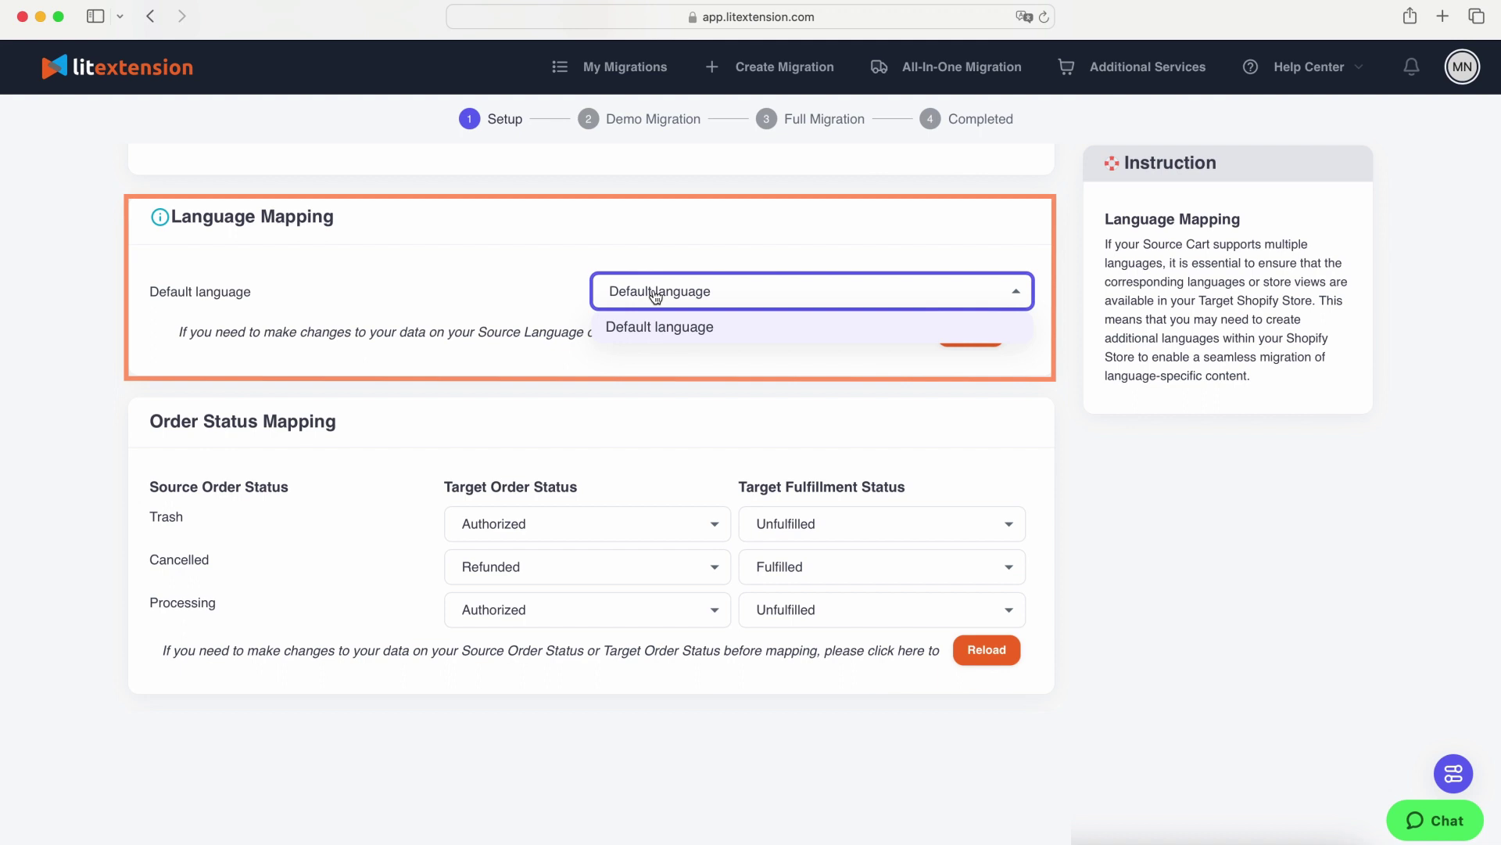
left_click(657, 295)
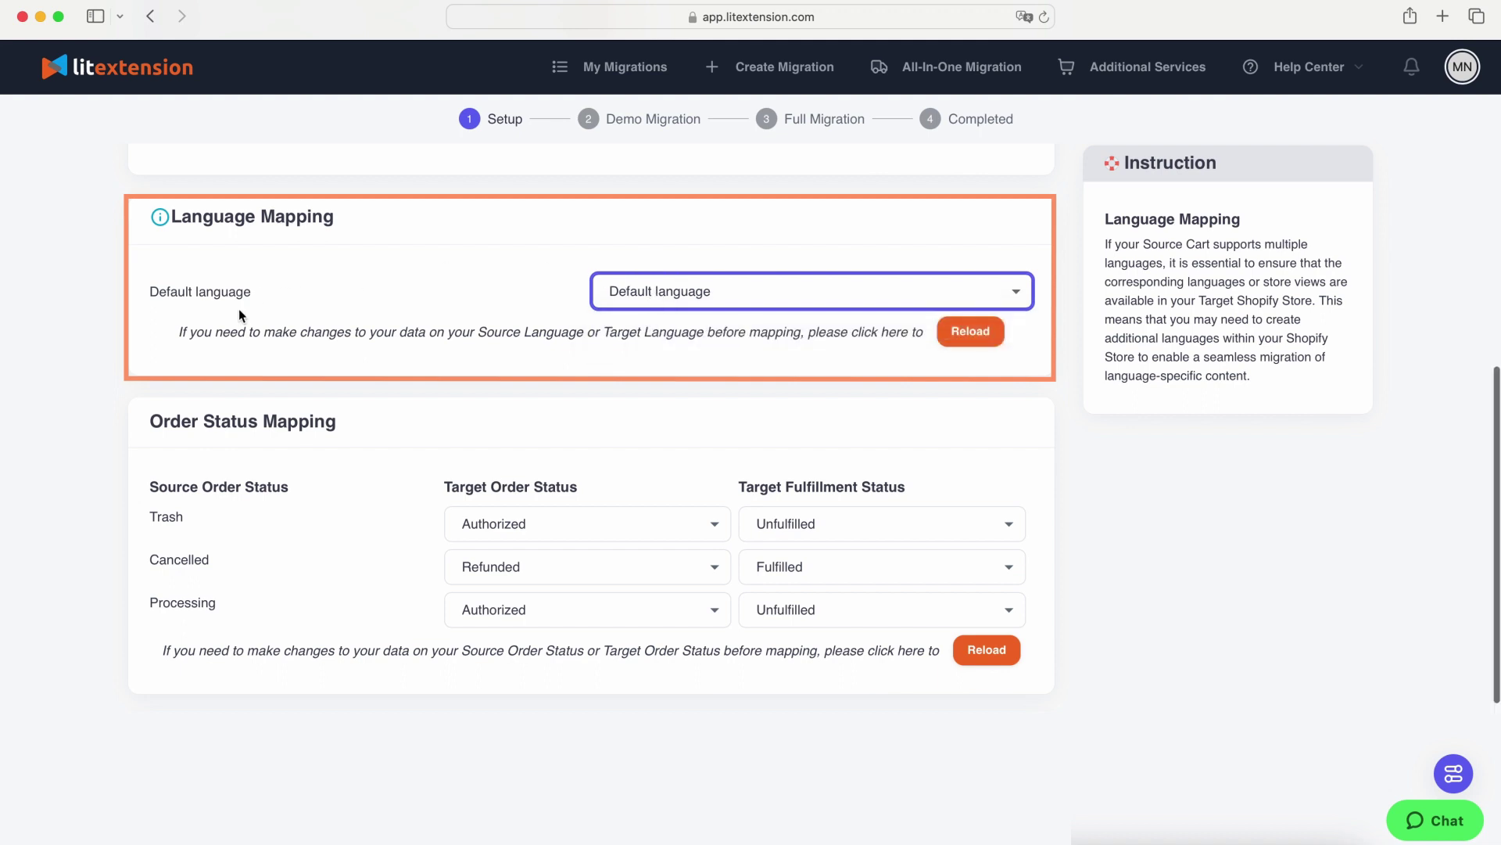
scroll(252, 280, "down", 3)
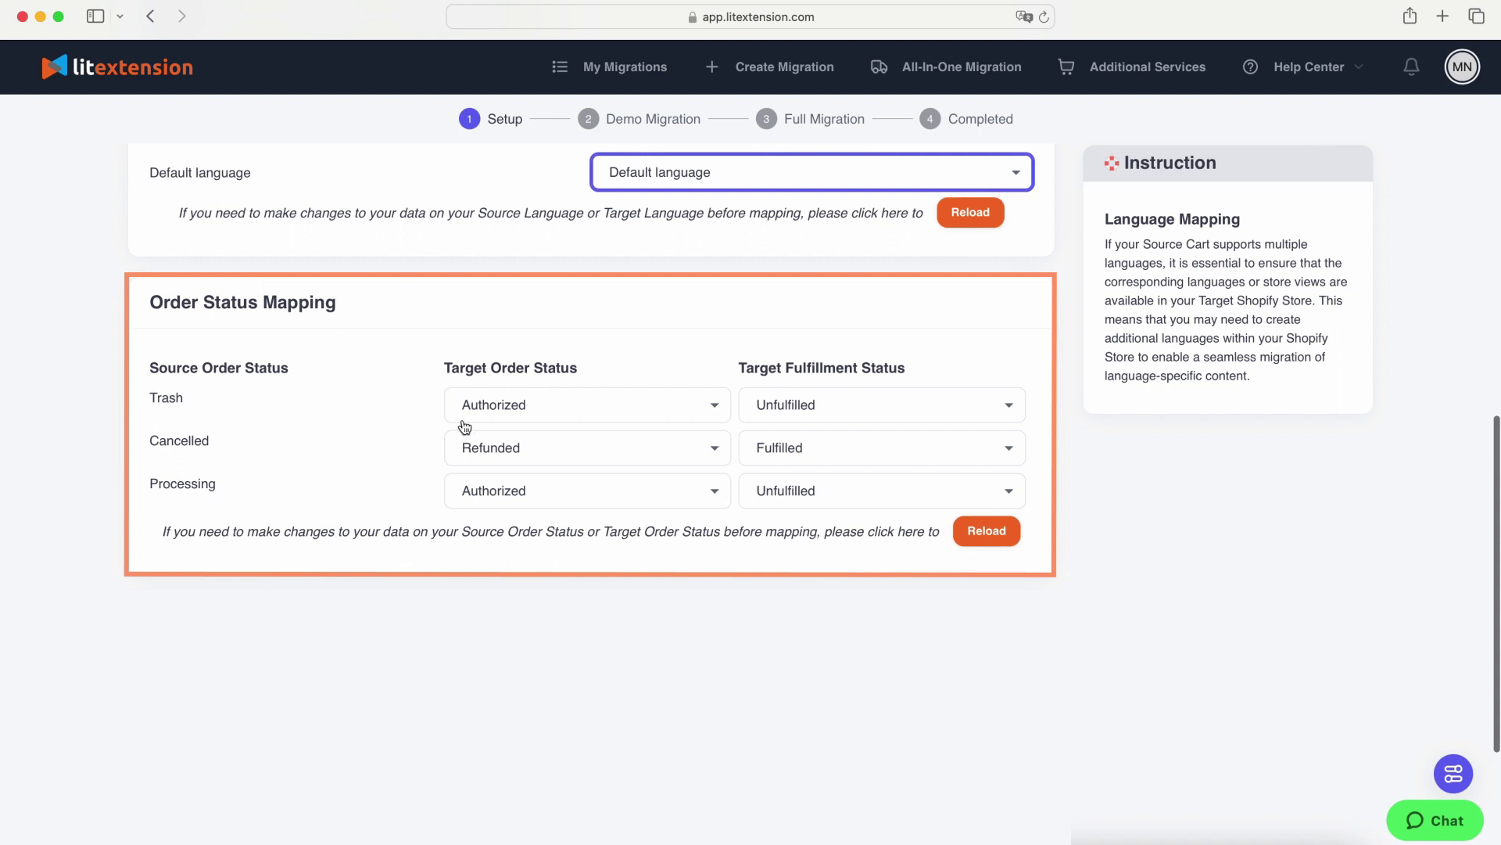
left_click(536, 406)
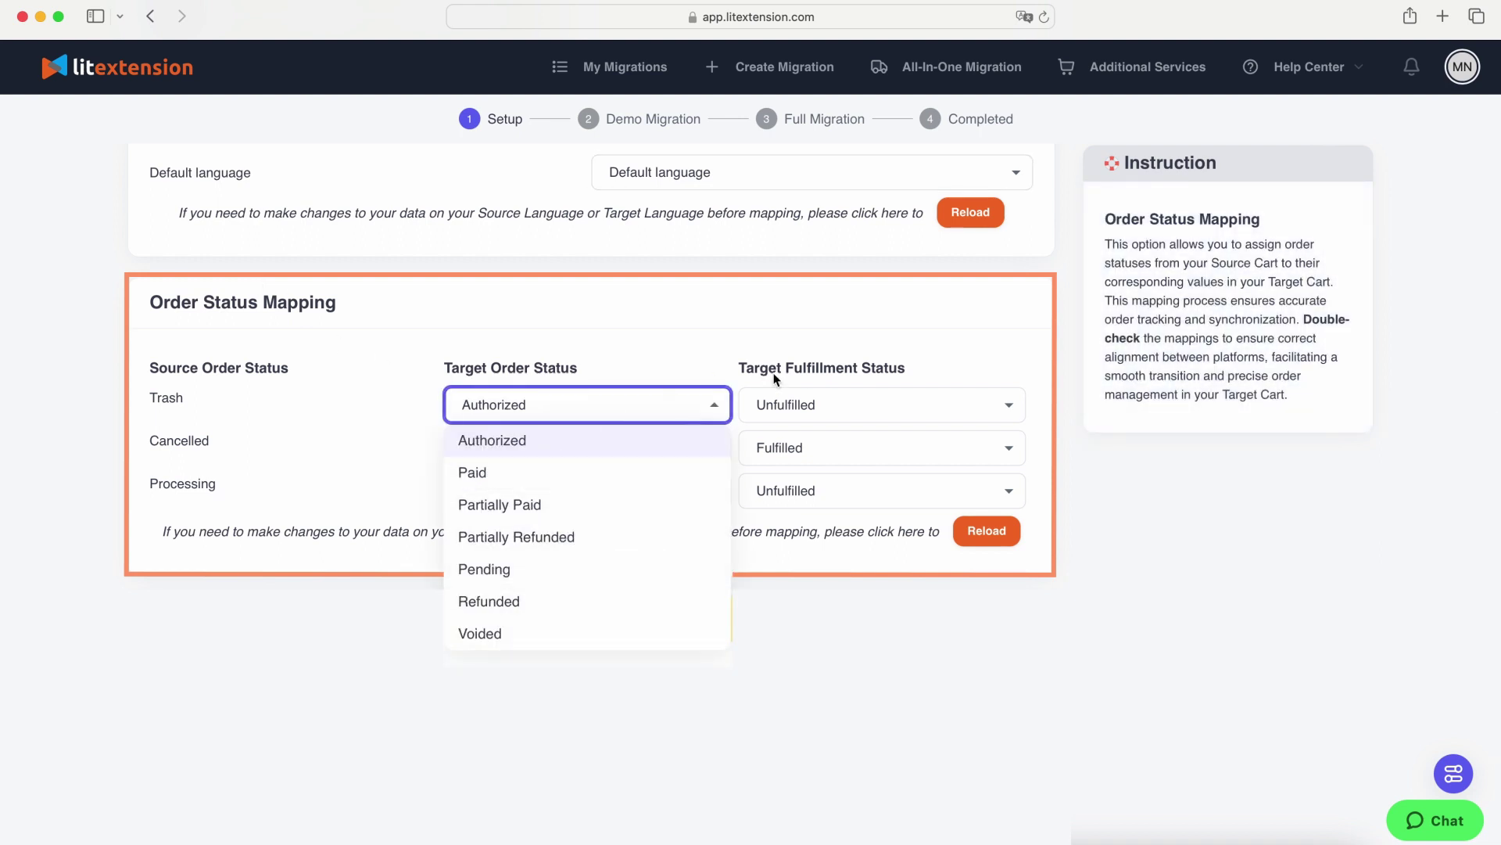
left_click(792, 406)
left_click(821, 405)
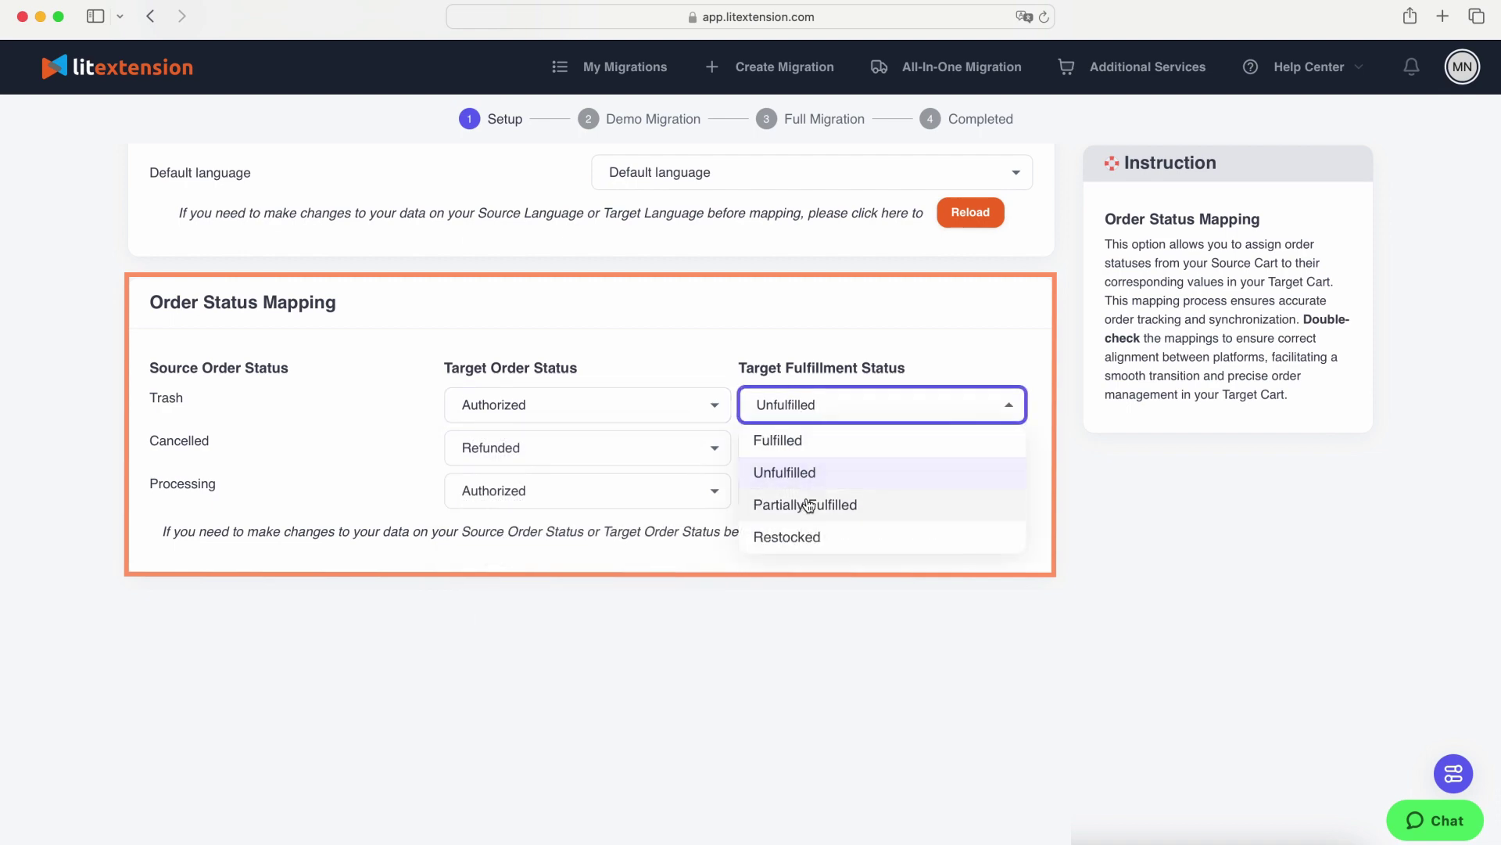
left_click(614, 458)
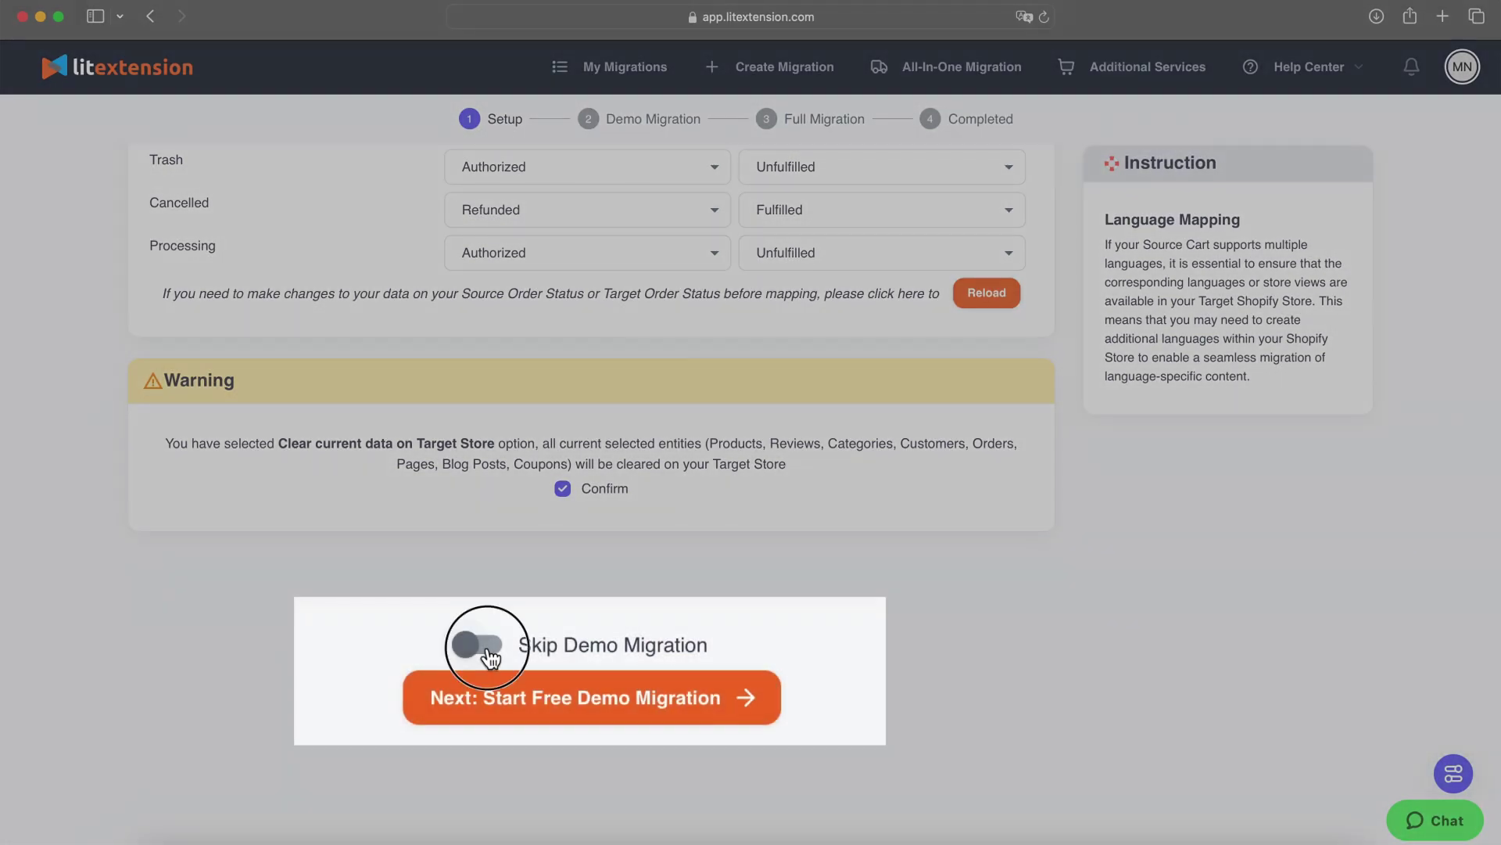
Leave Skip Demo Migration off and launch the free demo migration.
left_click(488, 651)
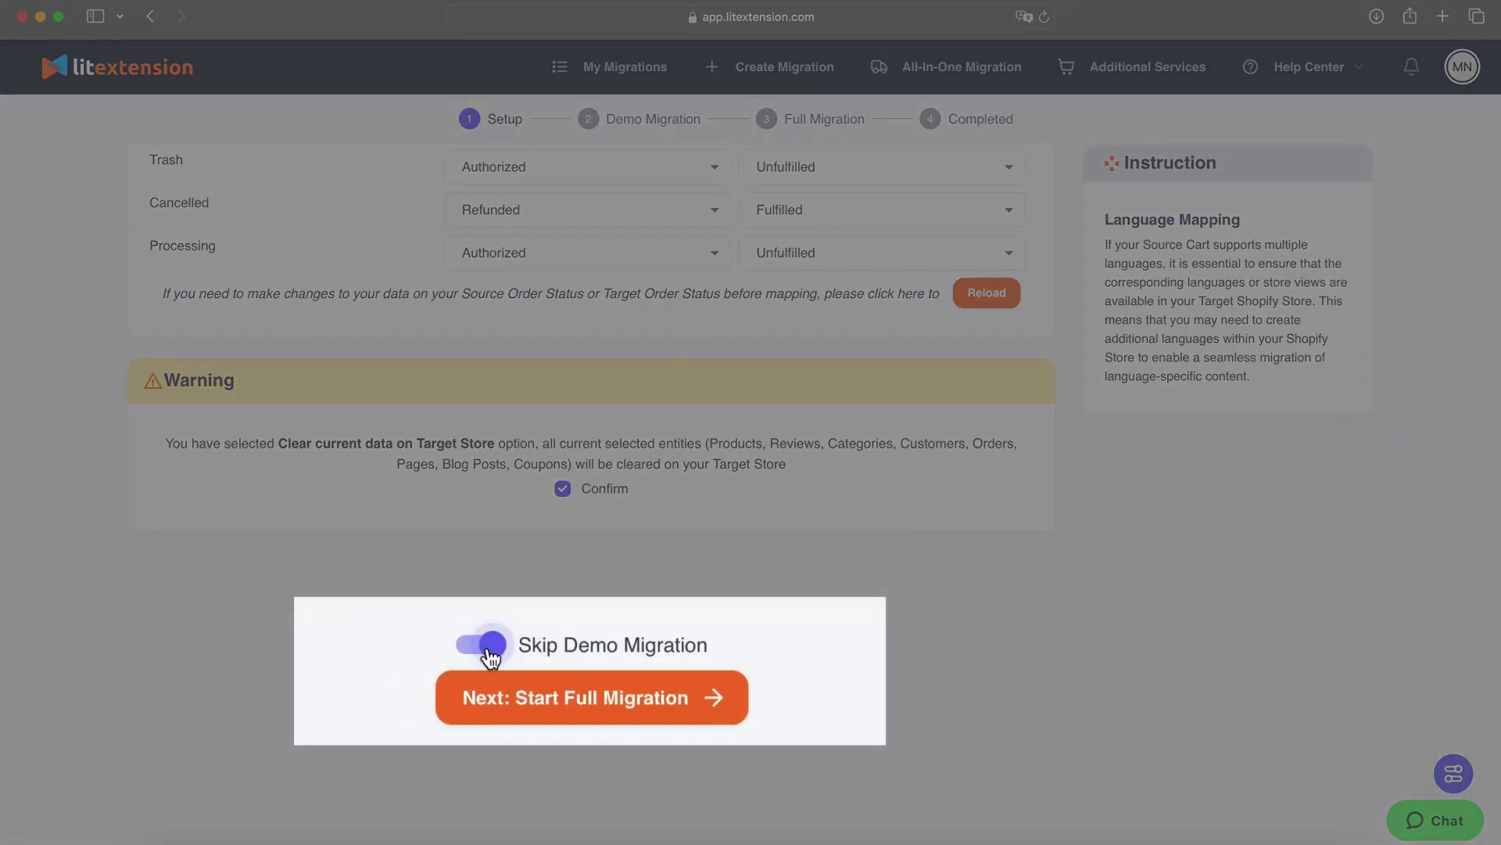
left_click(490, 649)
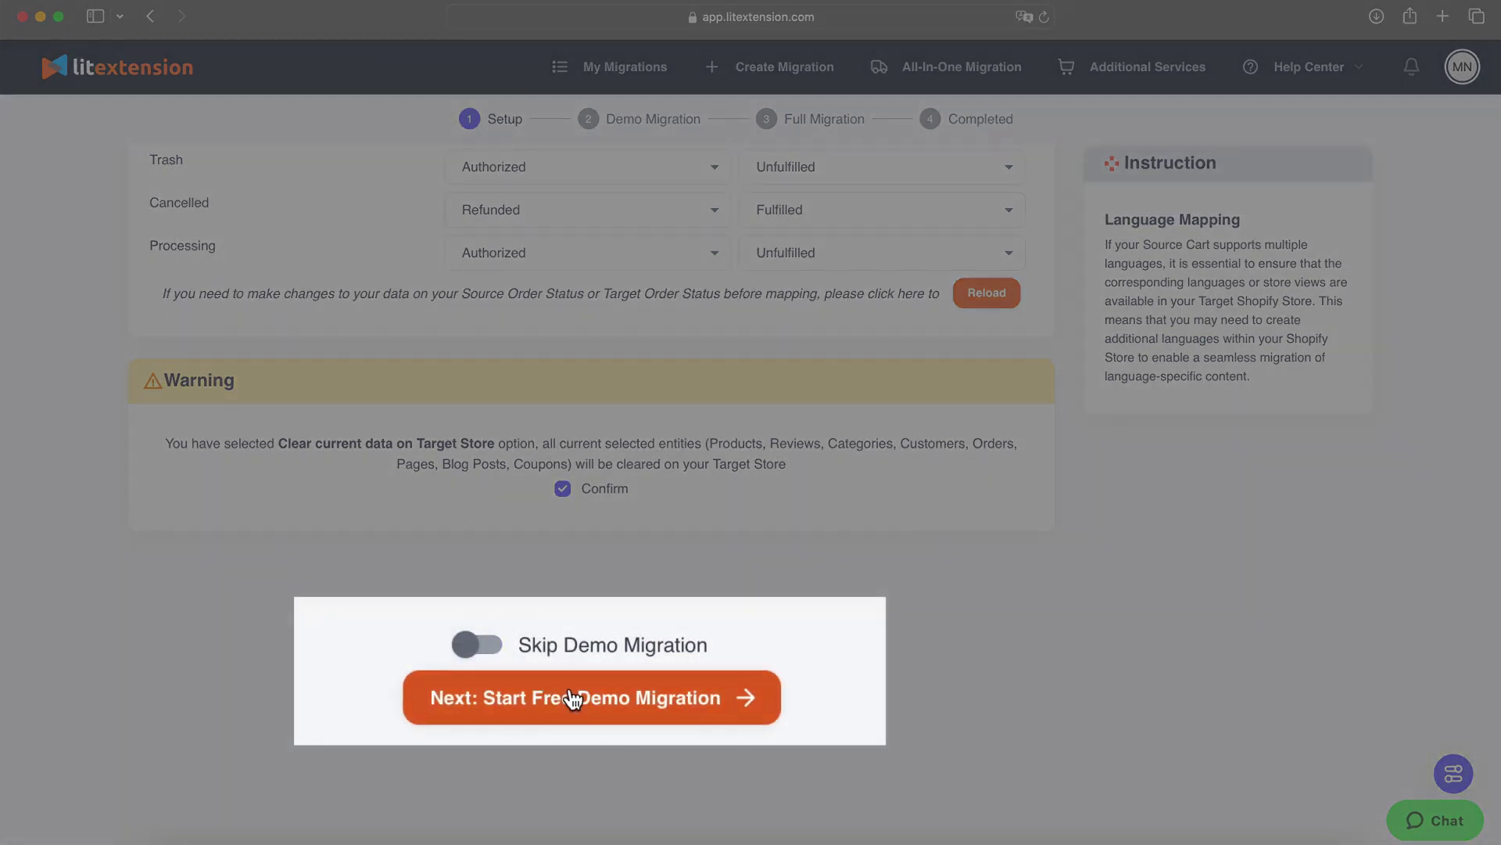
left_click(573, 698)
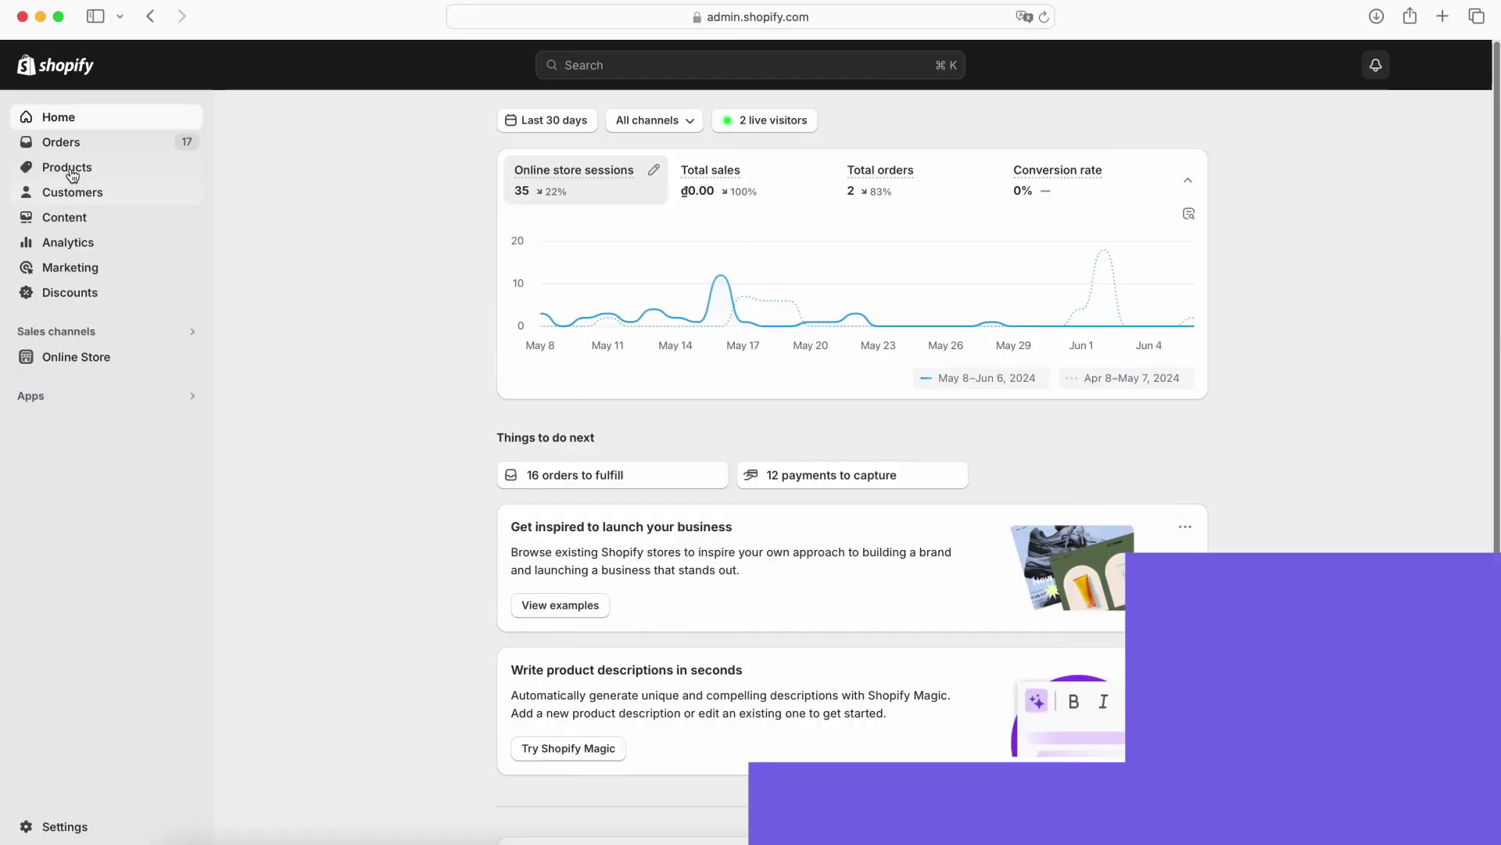
Check the migrated Products and Orders in Shopify admin, then start the full migration.
left_click(101, 167)
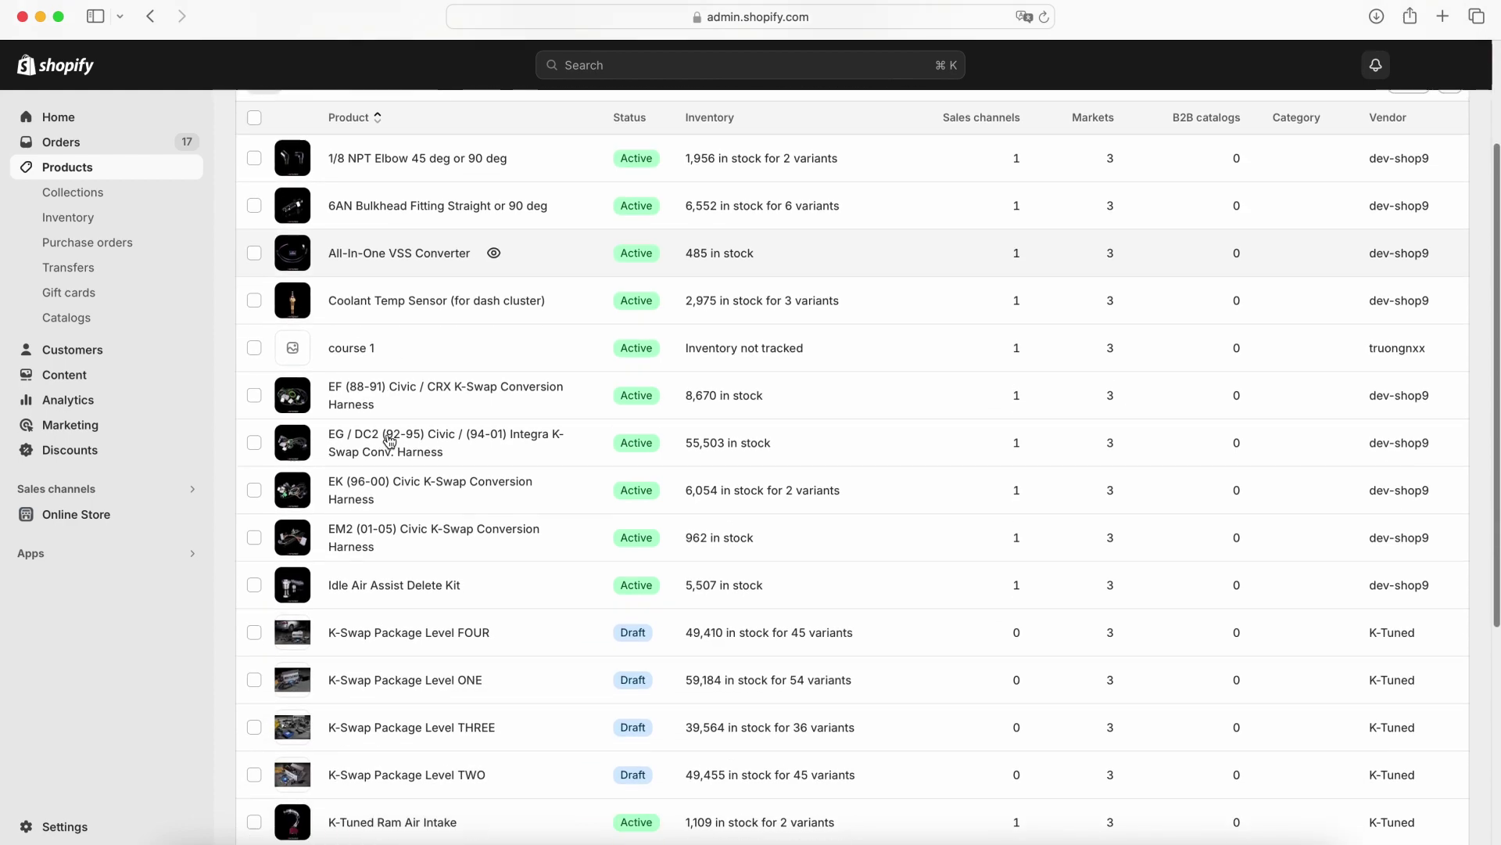
left_click(62, 142)
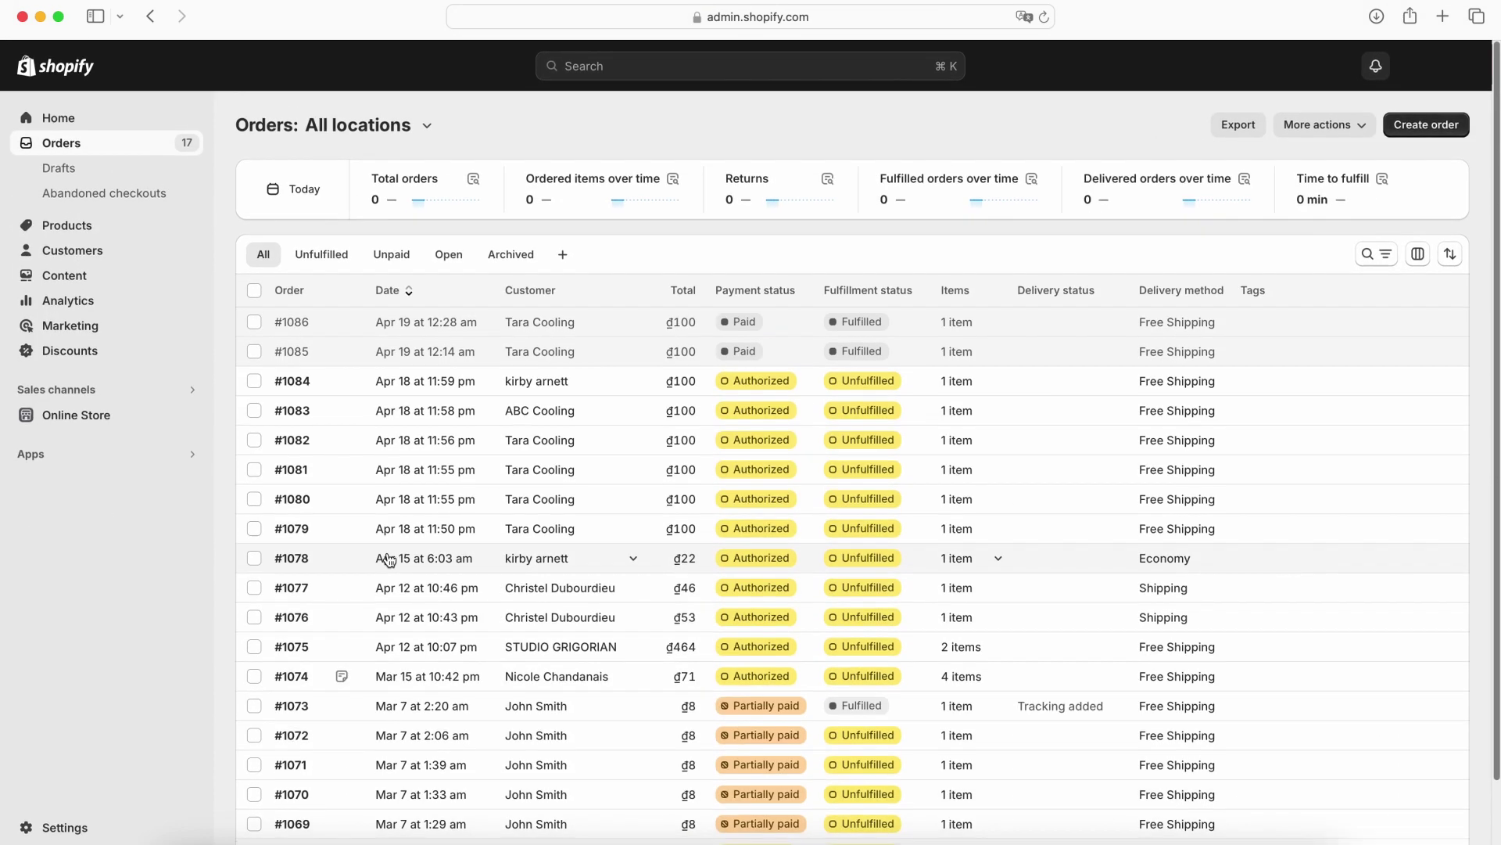
scroll(387, 560, "down", 2)
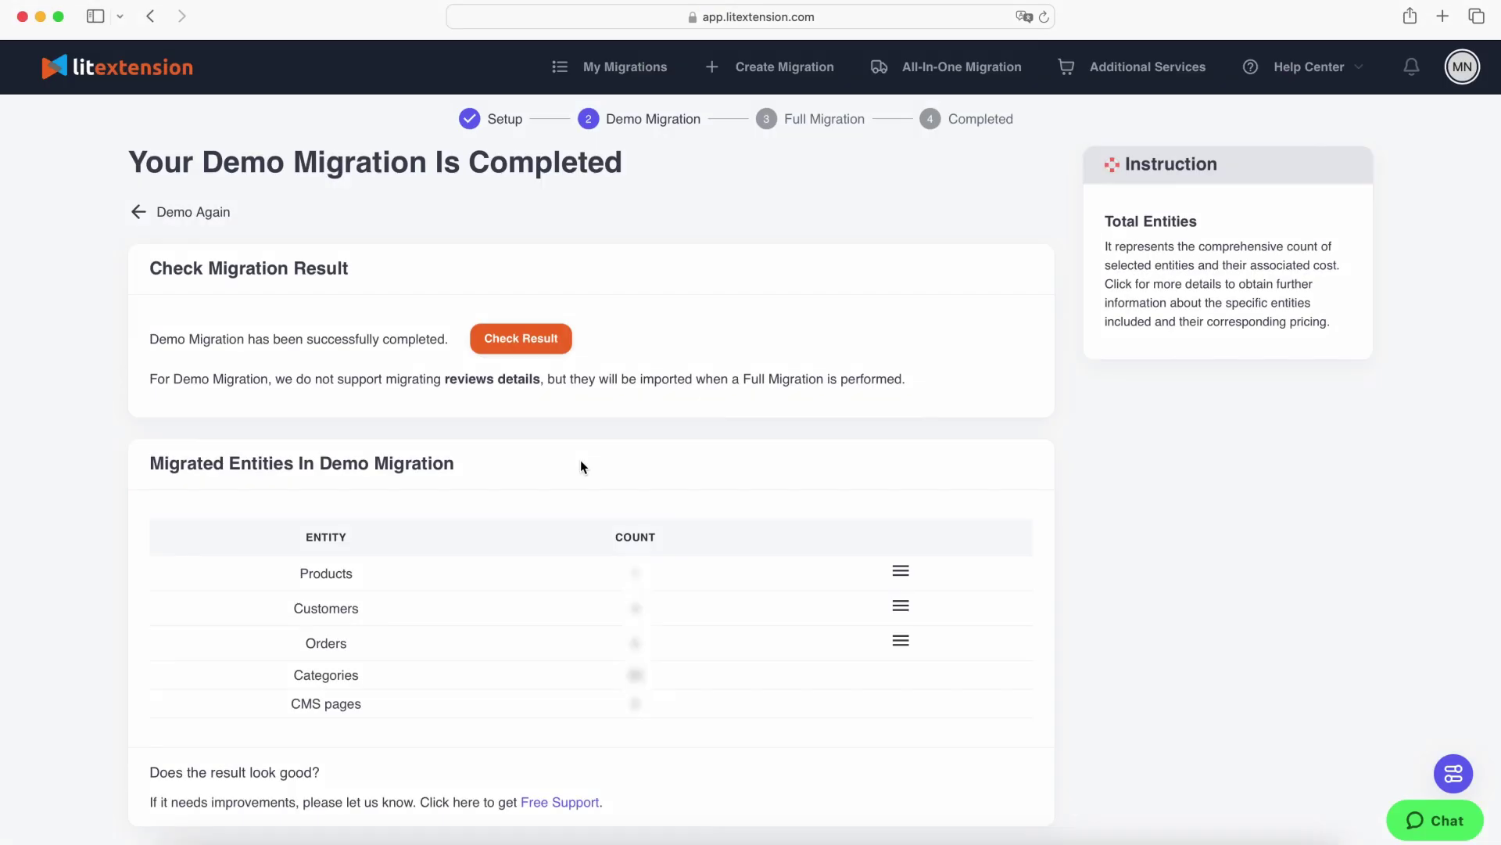
scroll(580, 459, "down", 10)
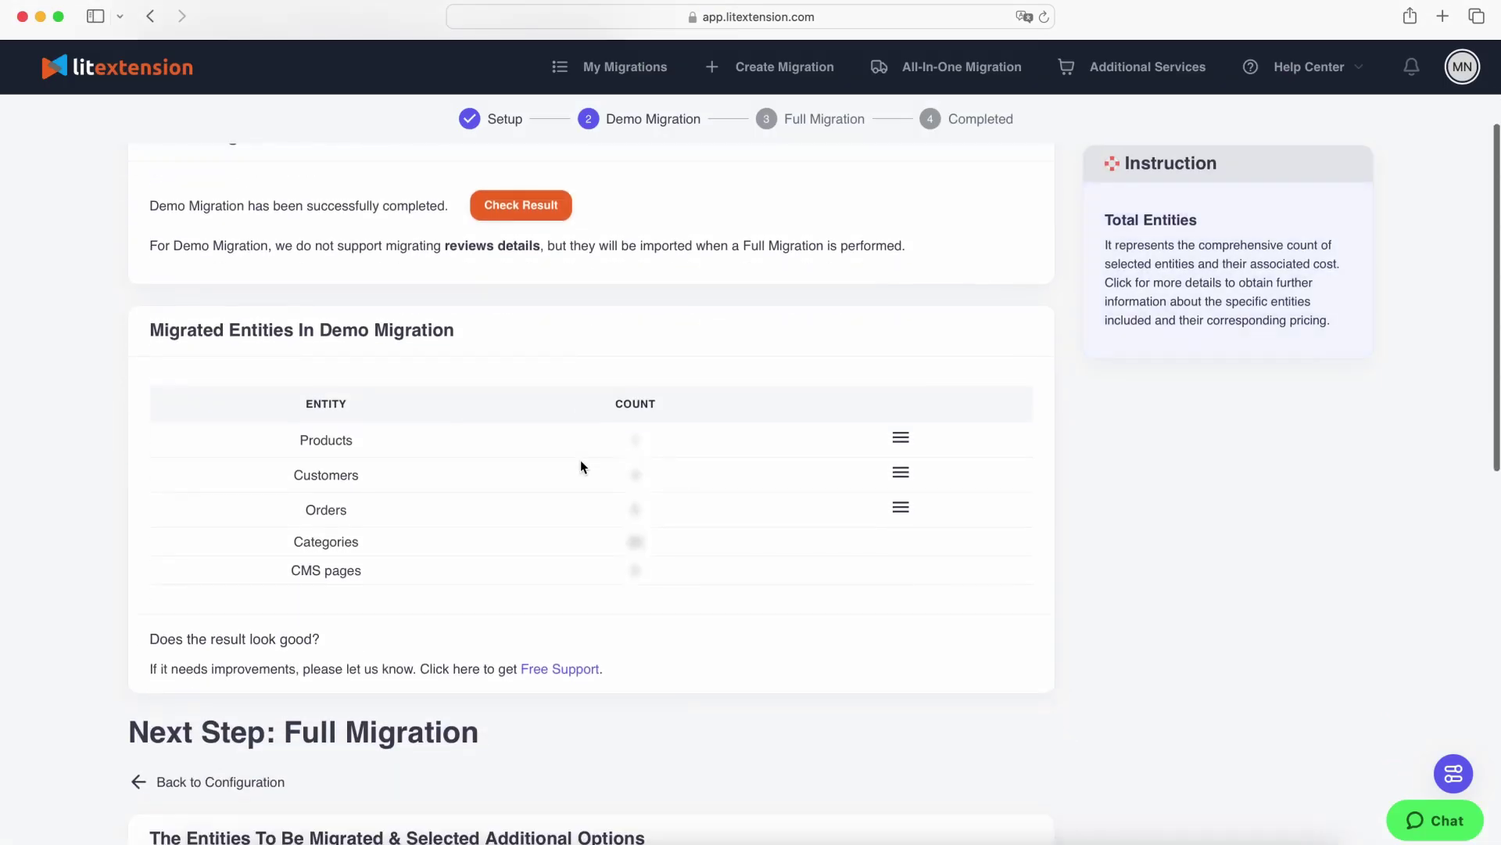
scroll(156, 555, "down", 7)
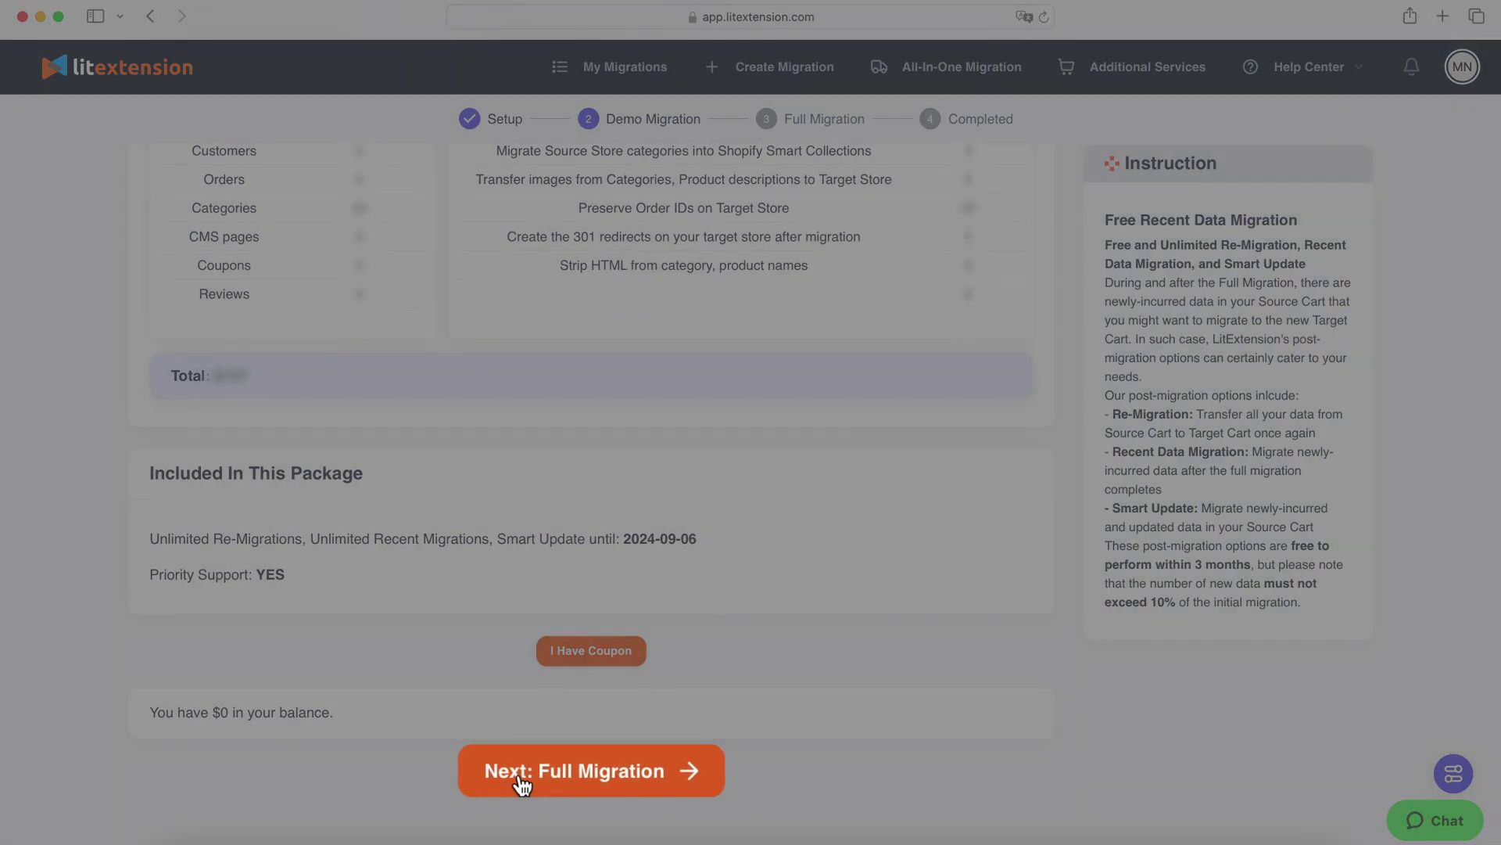
left_click(520, 778)
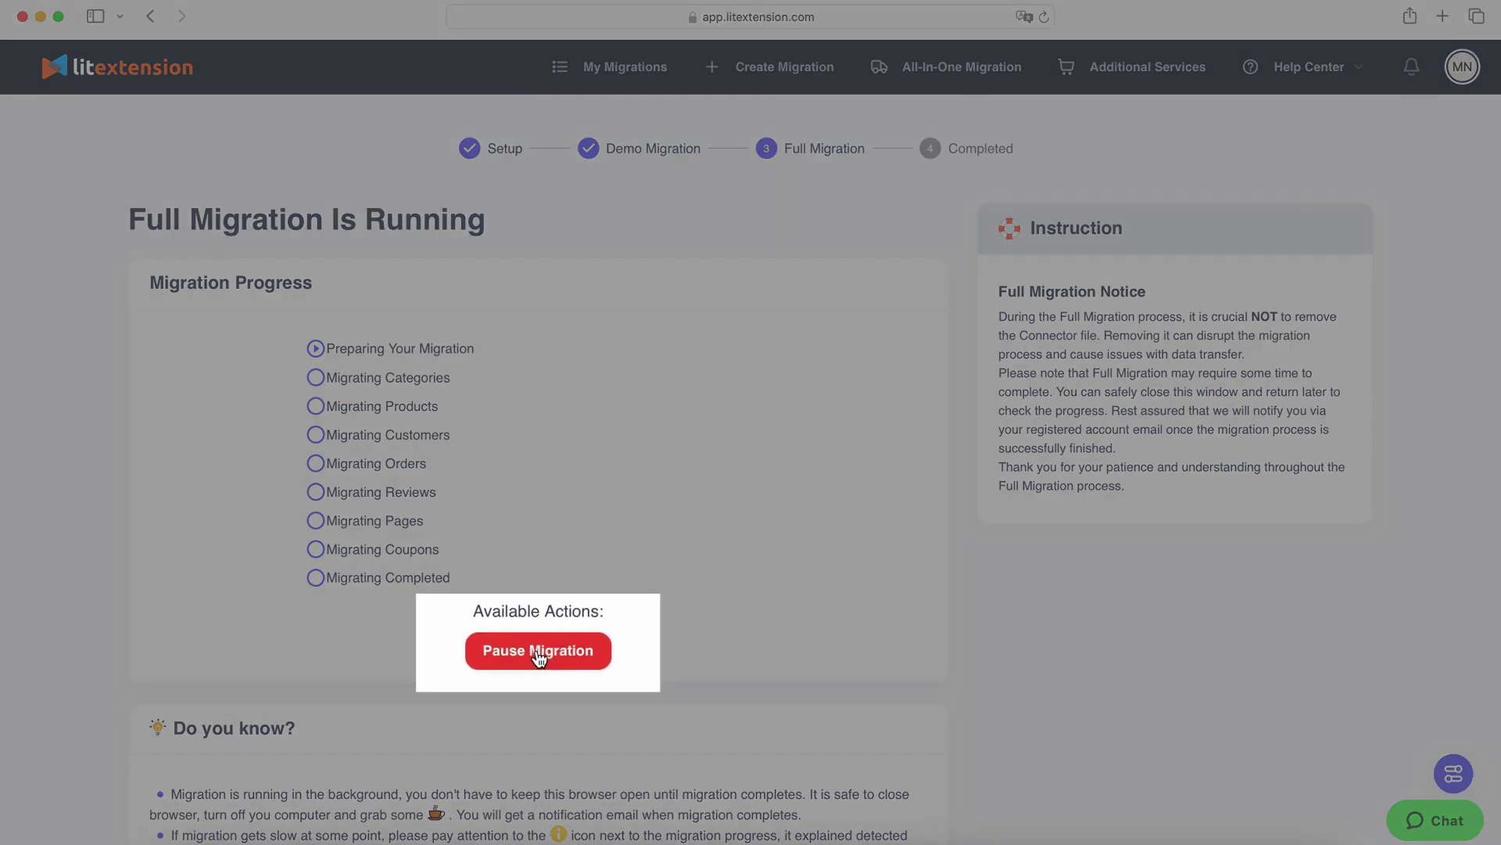
Follow the full migration's progress and go to the My Migrations list.
left_click(539, 661)
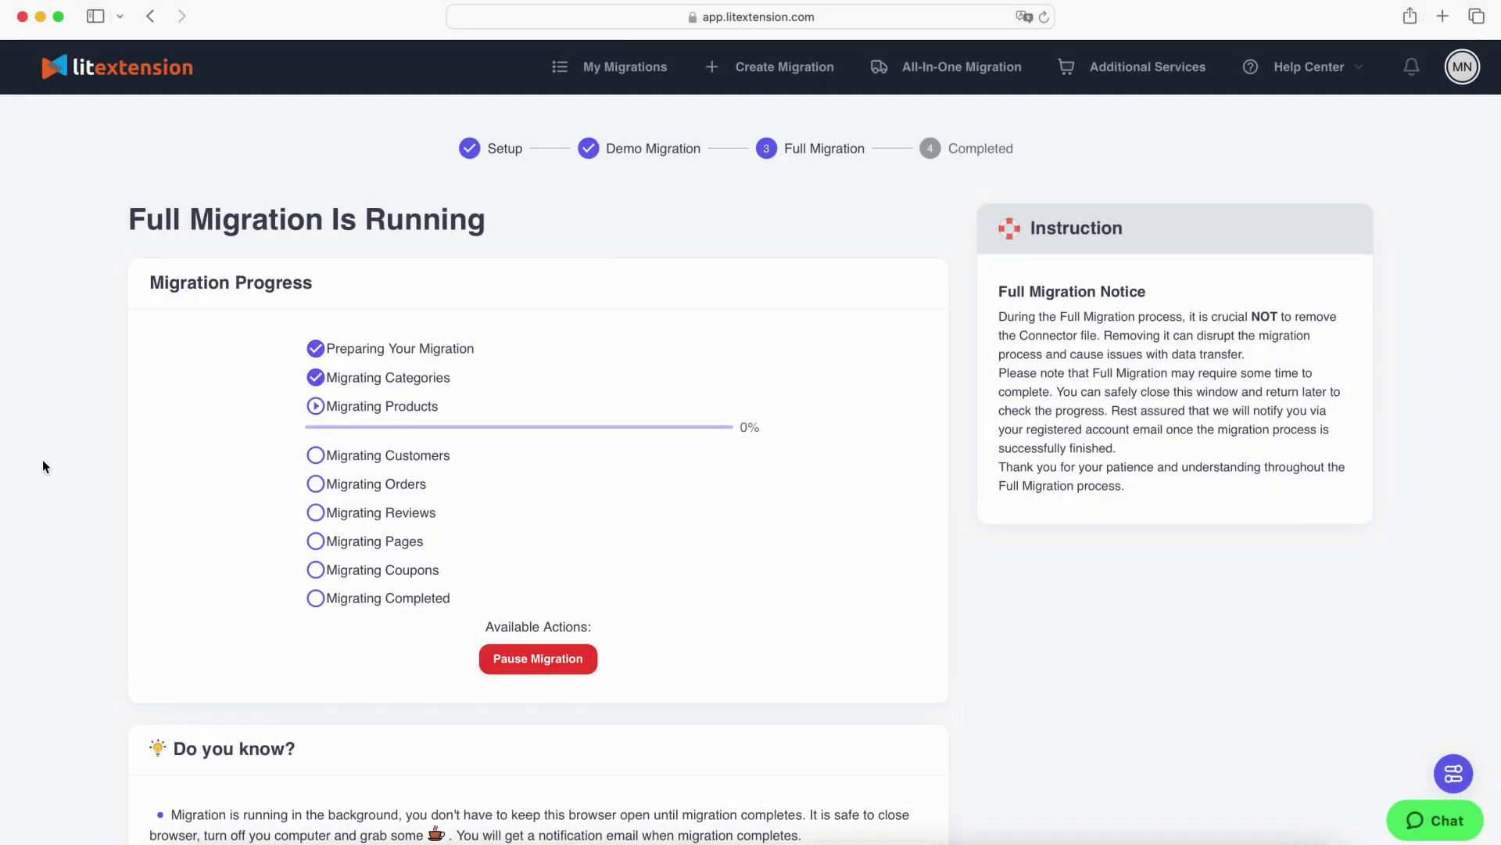
scroll(42, 466, "down", 5)
scroll(42, 466, "up", 4)
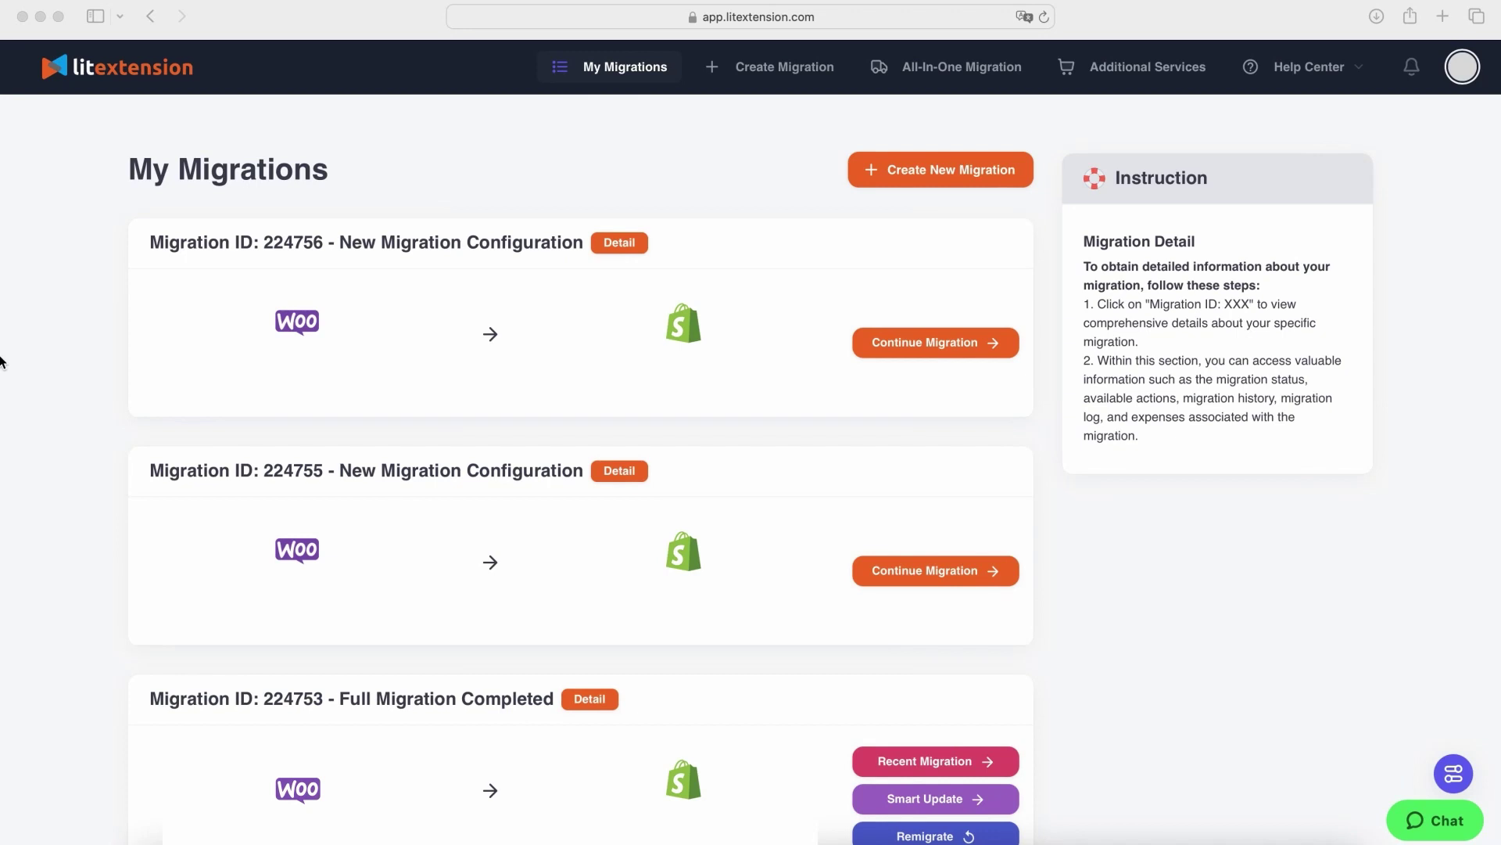
Find migration 224753 and review its Recent Migration, Smart Update and Remigrate options.
scroll(4, 481, "down", 3)
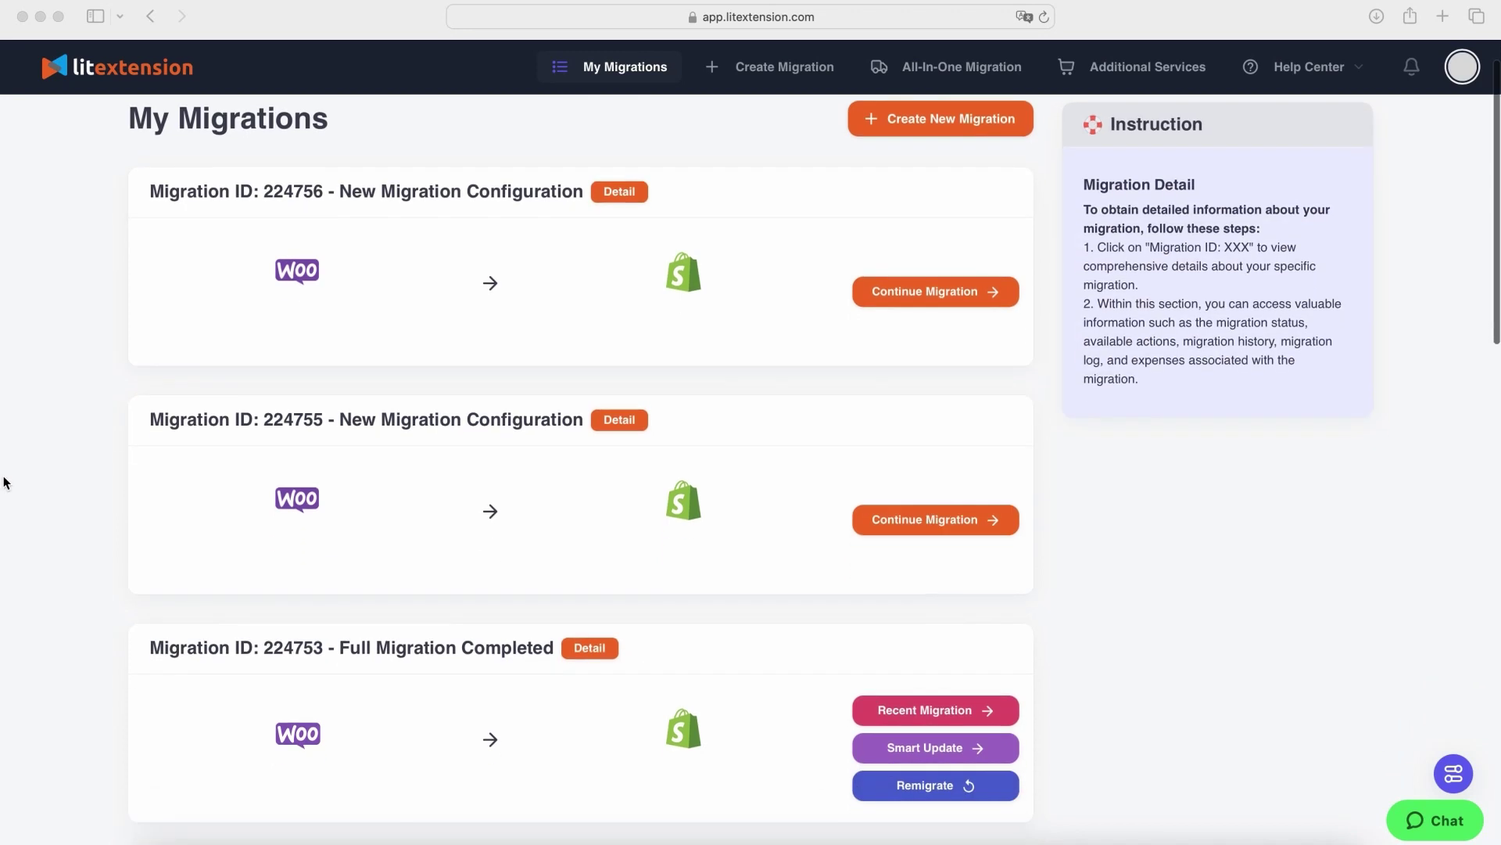
scroll(4, 481, "down", 2)
scroll(4, 481, "down", 5)
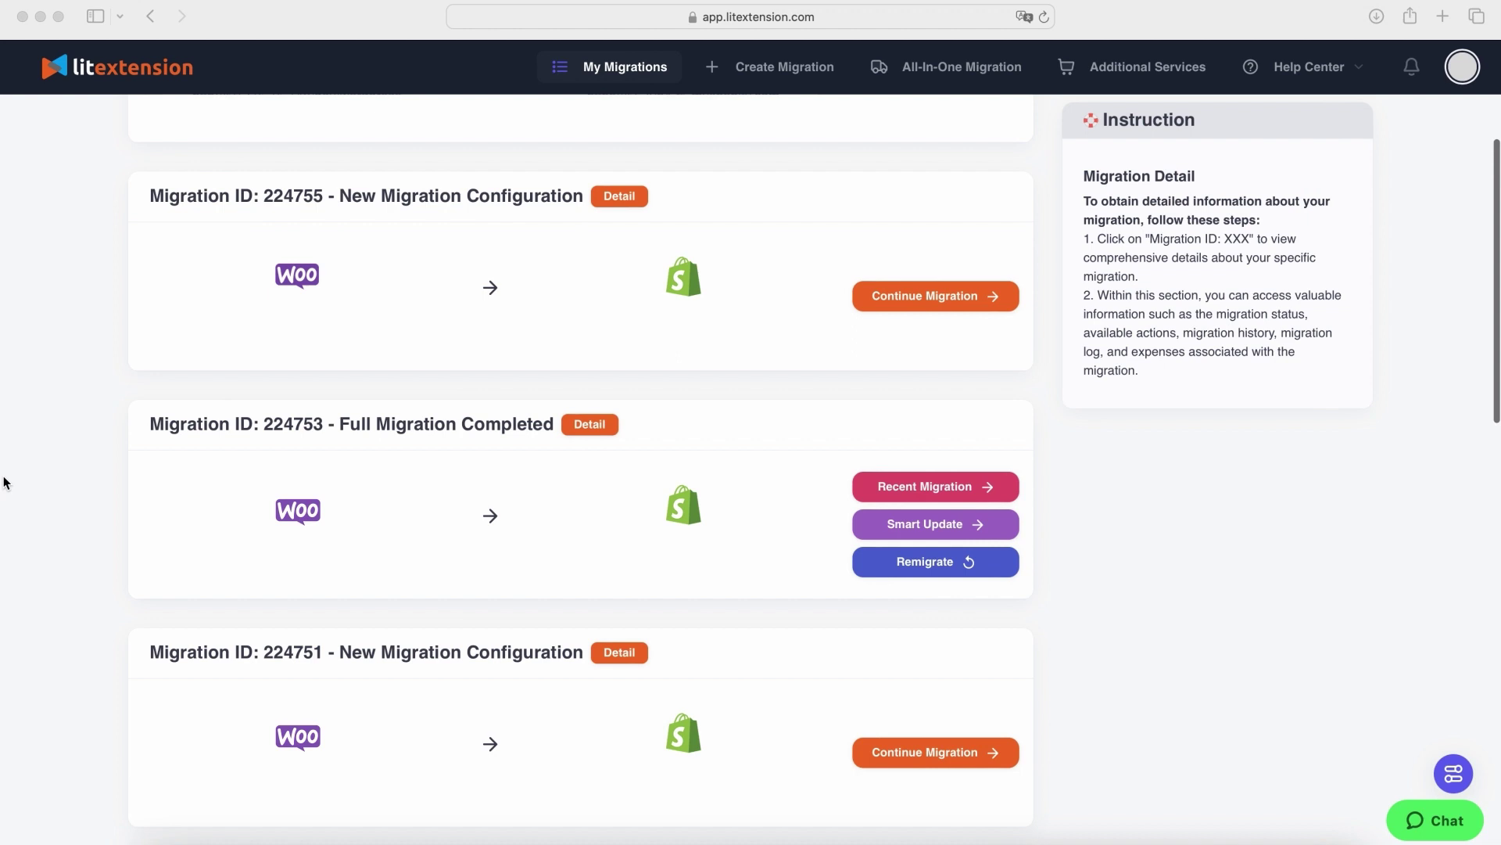
scroll(4, 481, "down", 1)
scroll(3, 481, "down", 3)
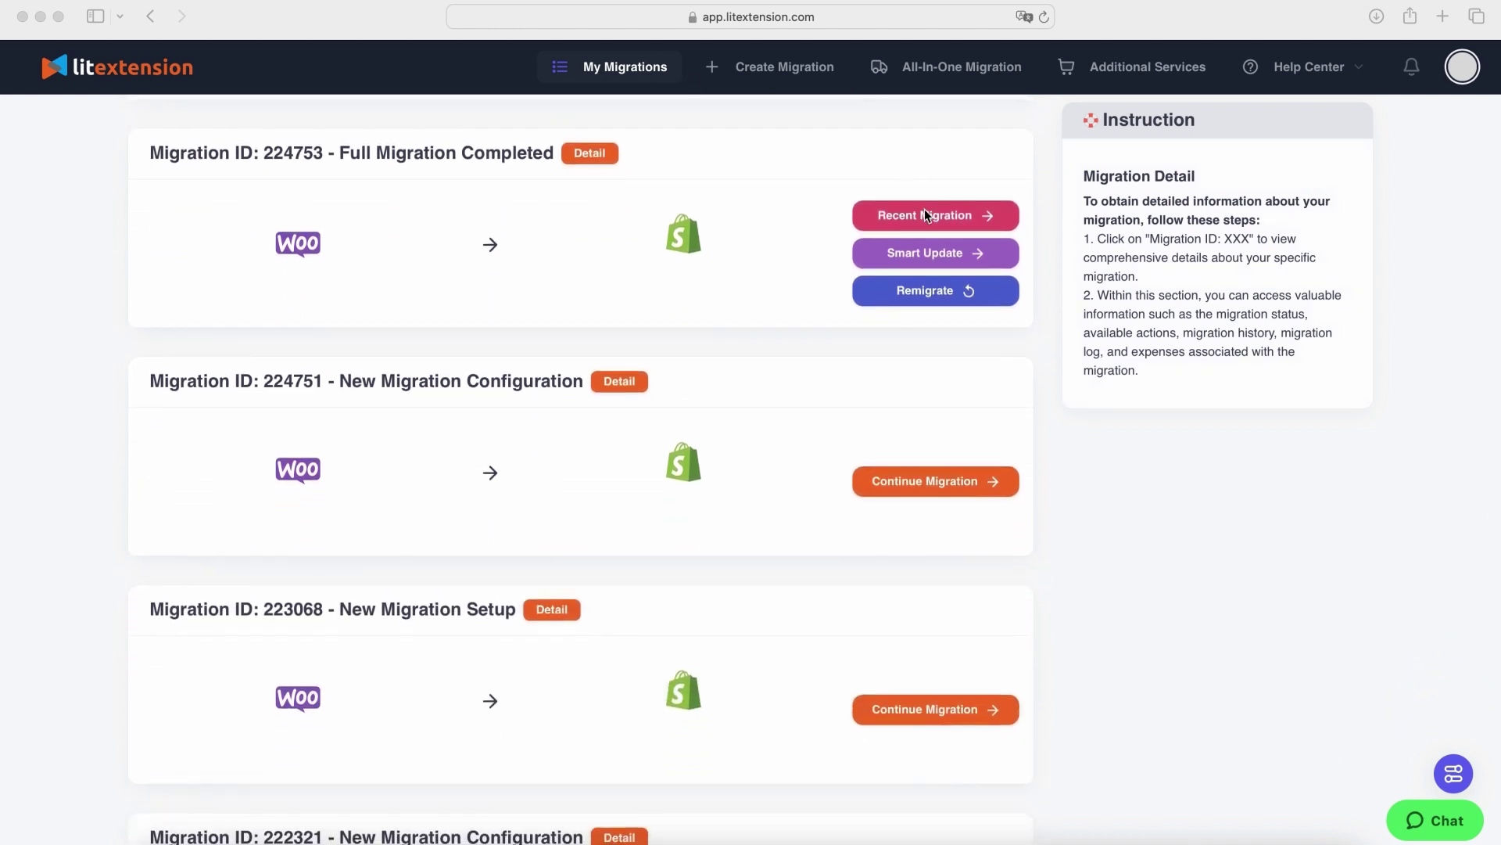
mouse_move(950, 222)
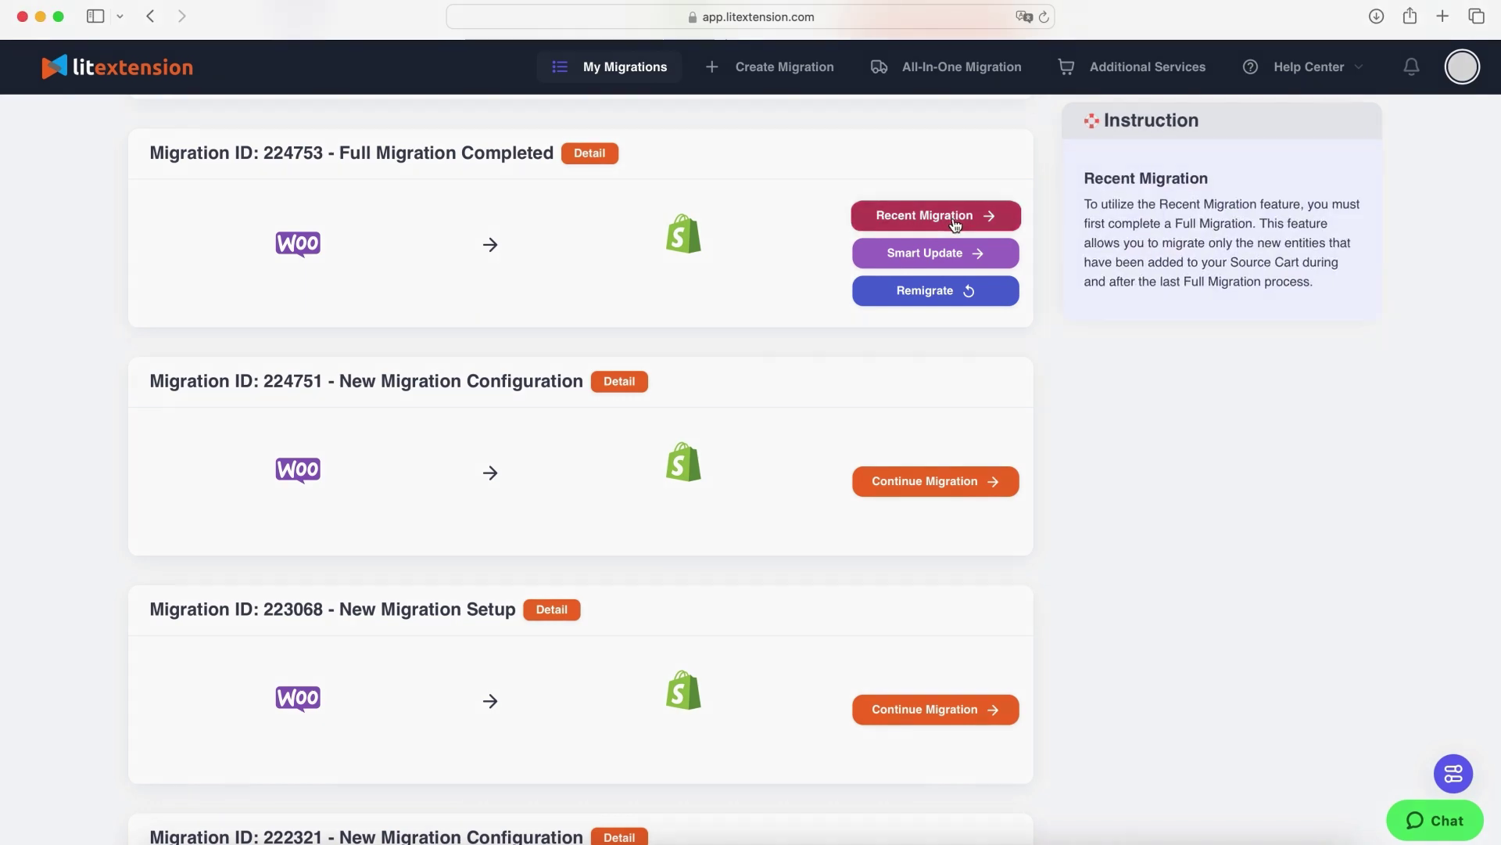
mouse_move(976, 260)
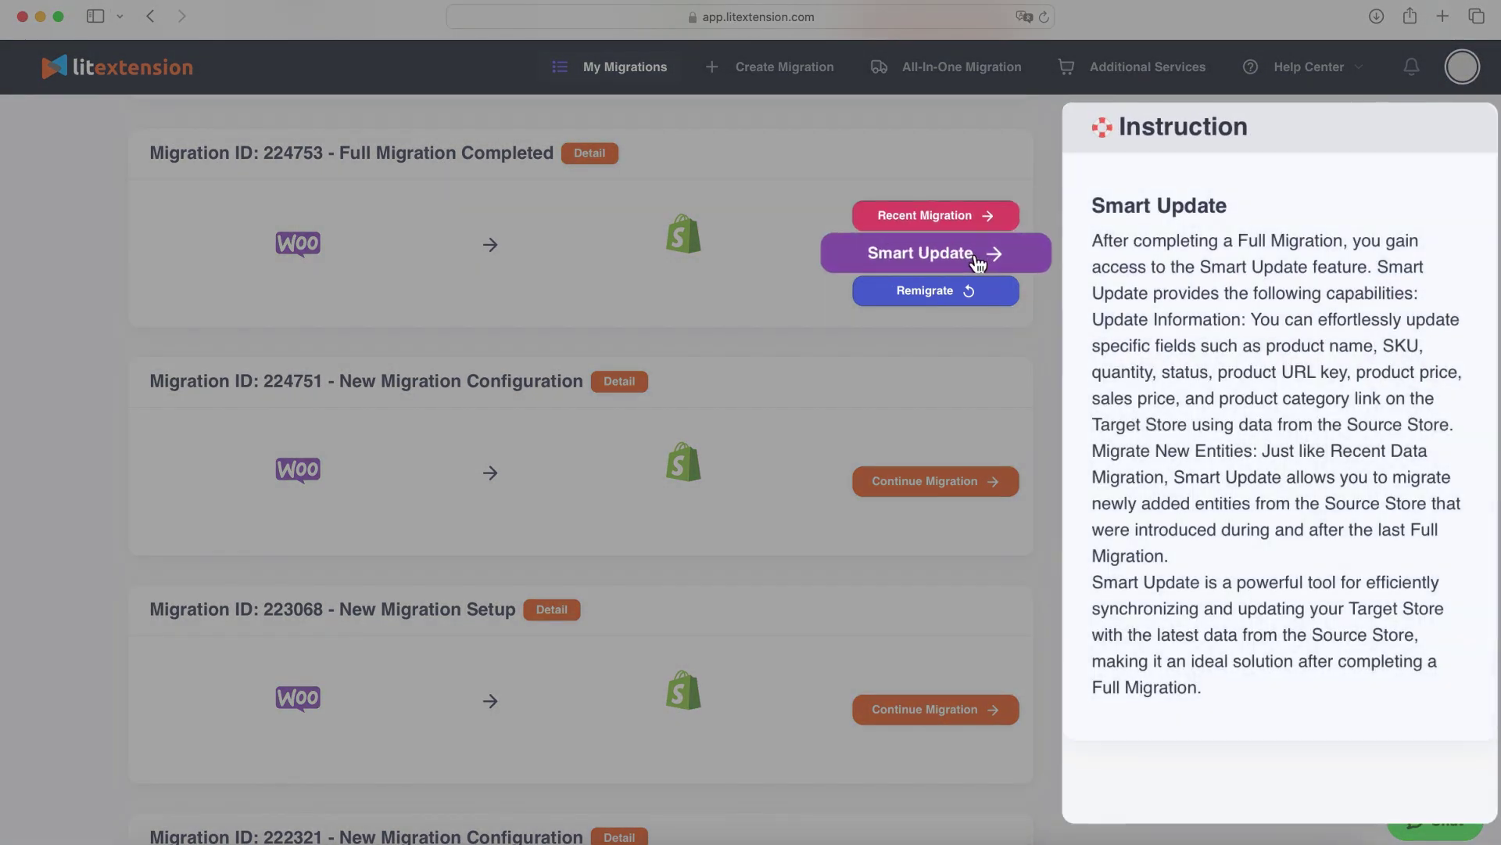
mouse_move(1032, 295)
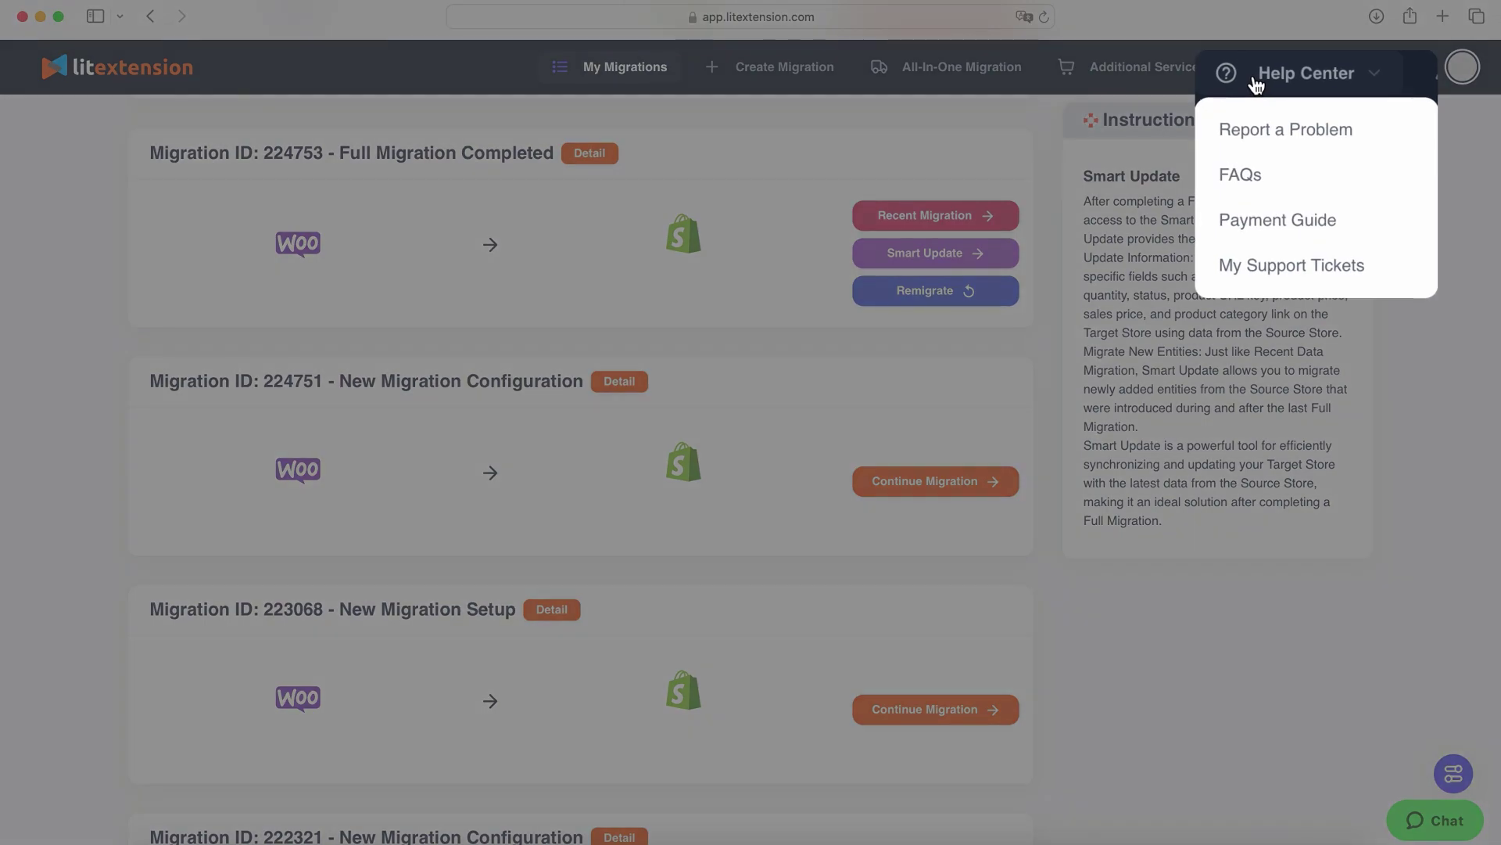
Go to My Support Tickets, open Submit a request, and start on the Subject field.
left_click(1329, 266)
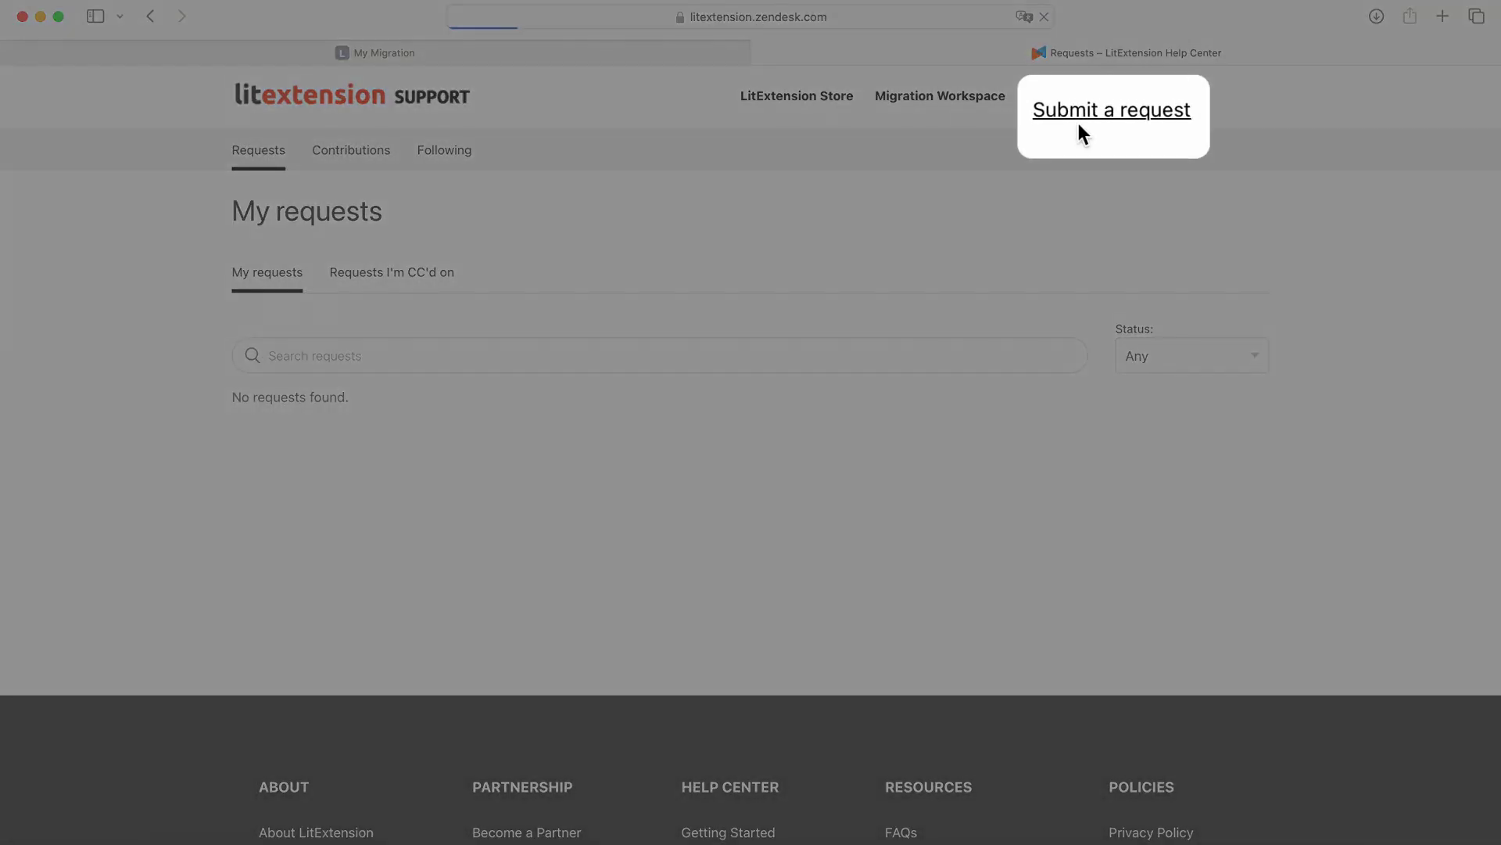
left_click(1057, 112)
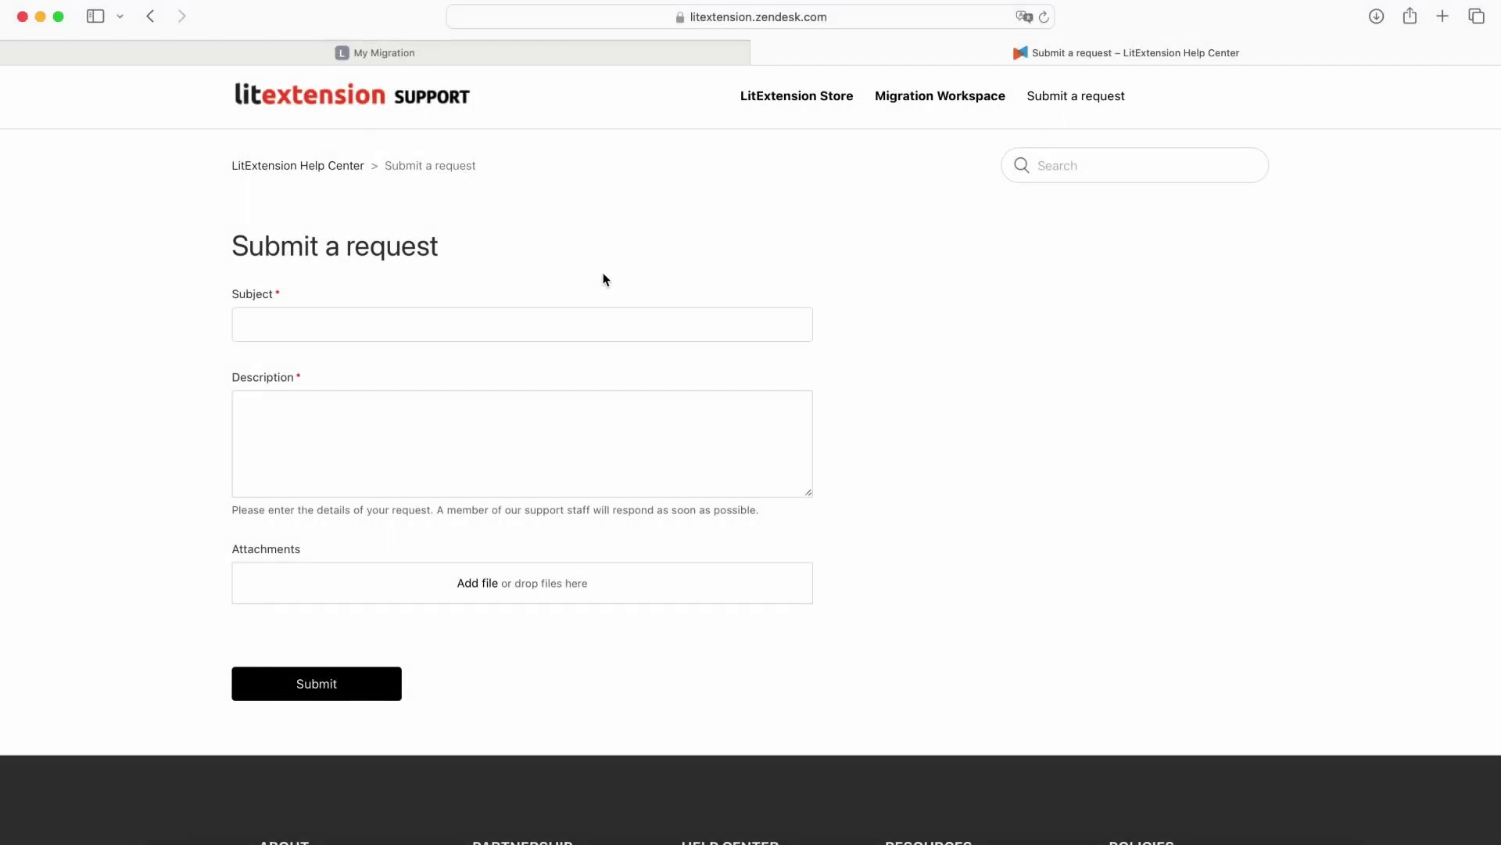
left_click(617, 312)
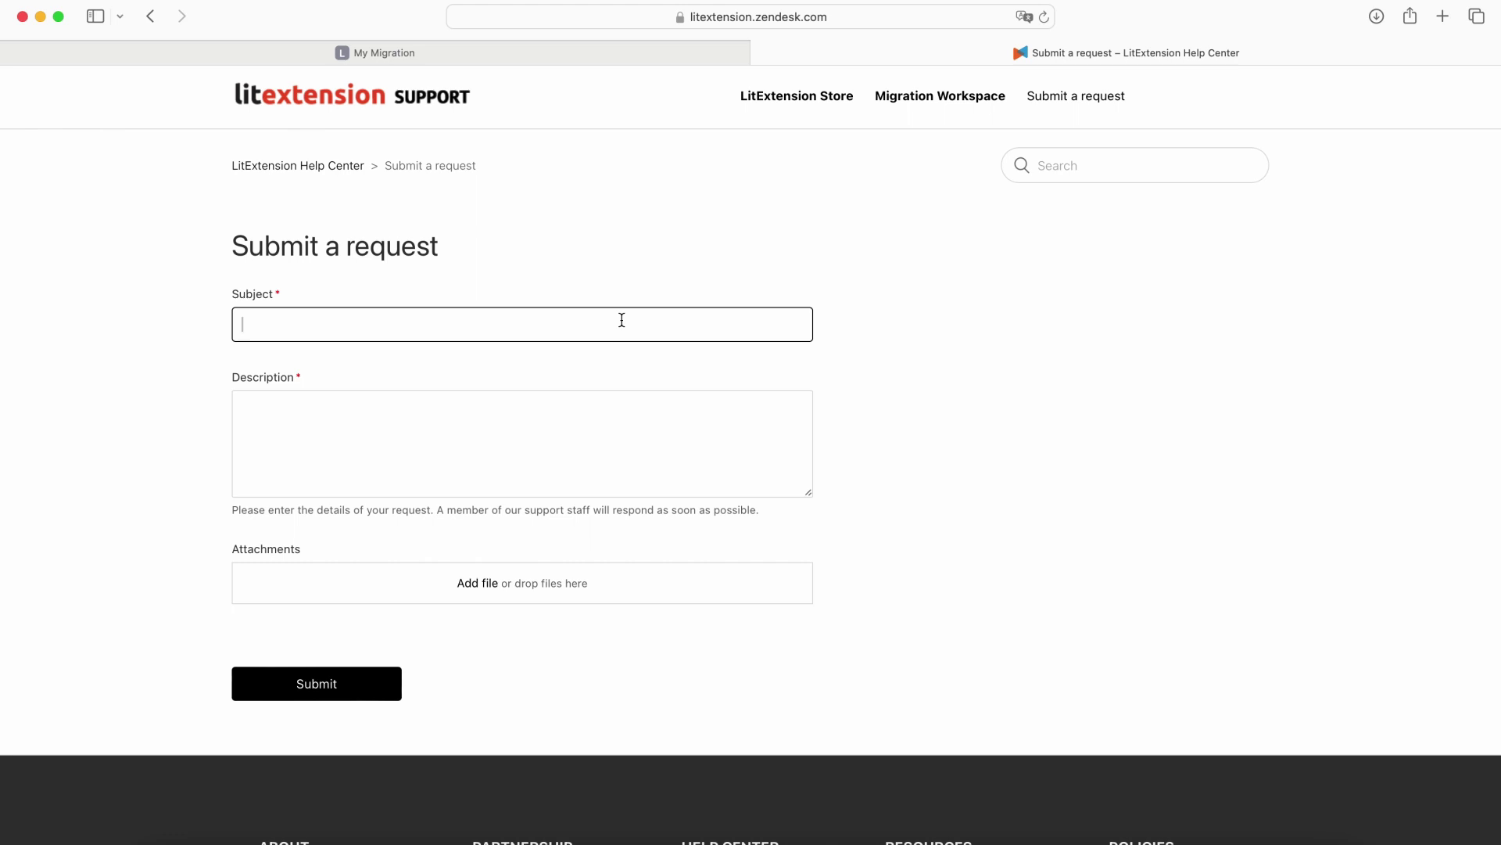